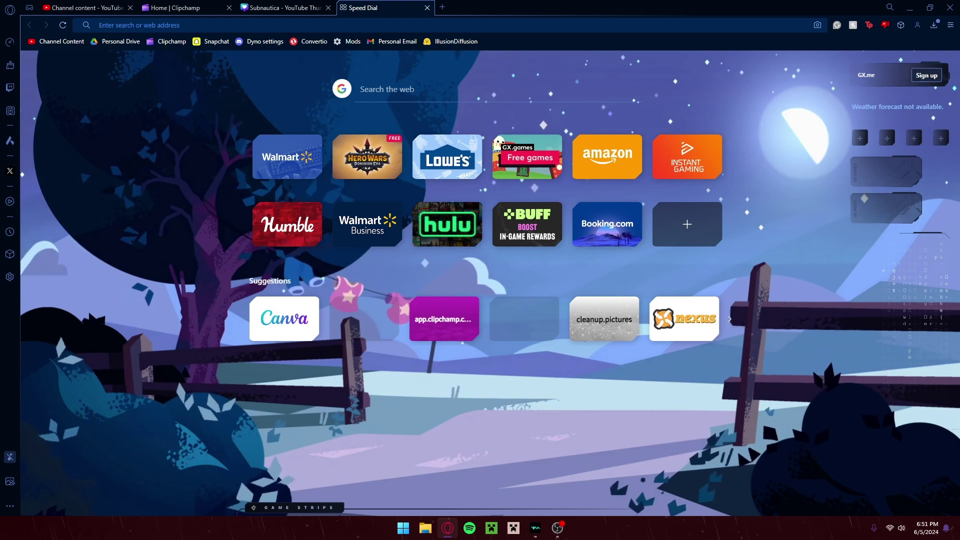
Step: Search the web for "submersedVR Subnautica mod"
{"action": "type", "text": "submer"}
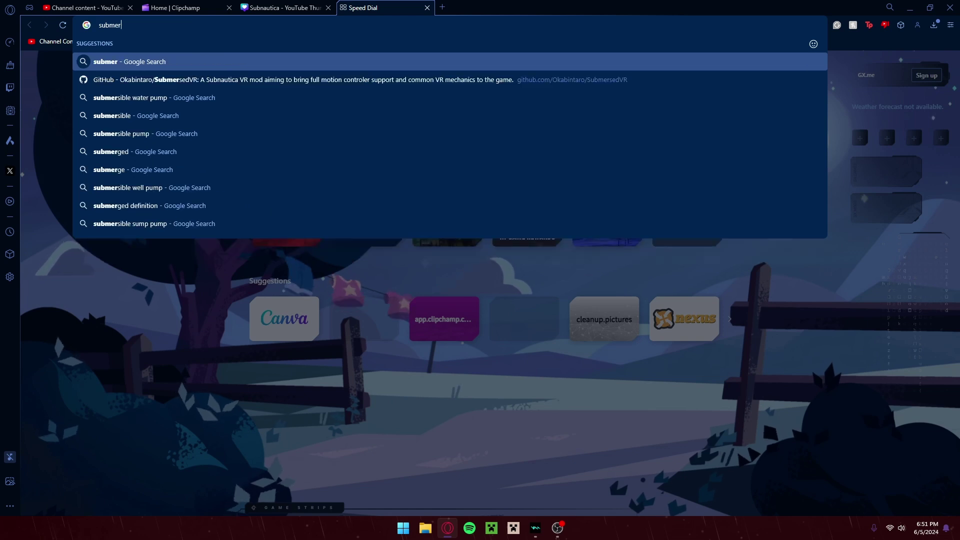
{"action": "type", "text": "se"}
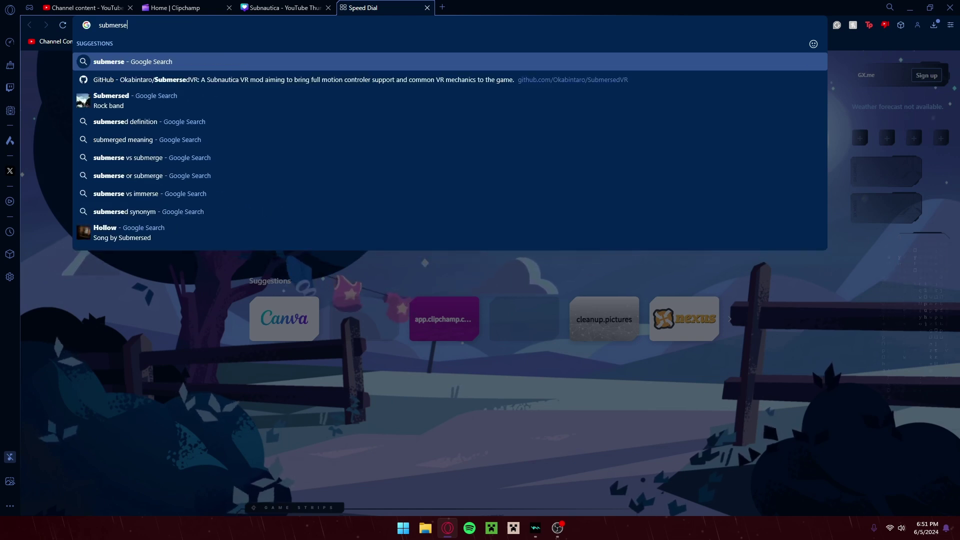
{"action": "type", "text": "dVR"}
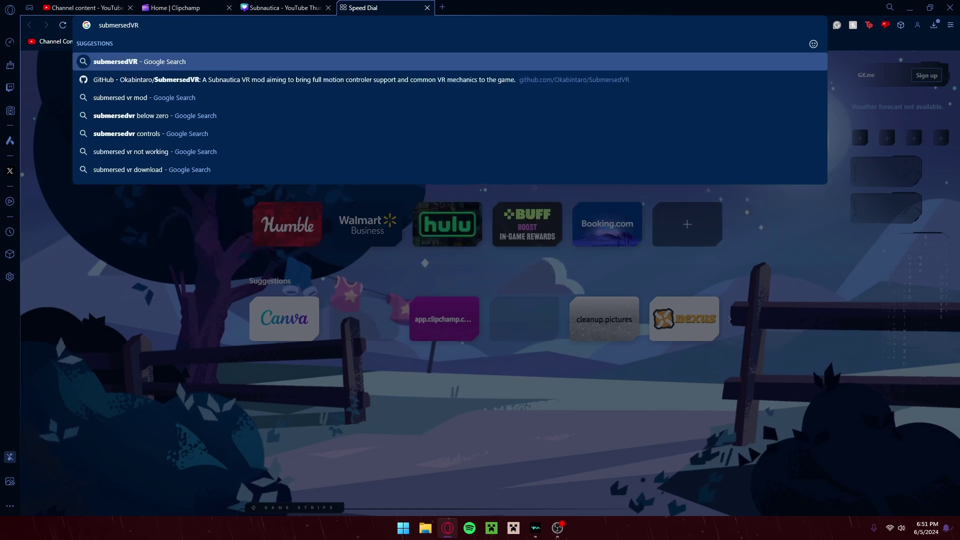
{"action": "type", "text": " Subnau"}
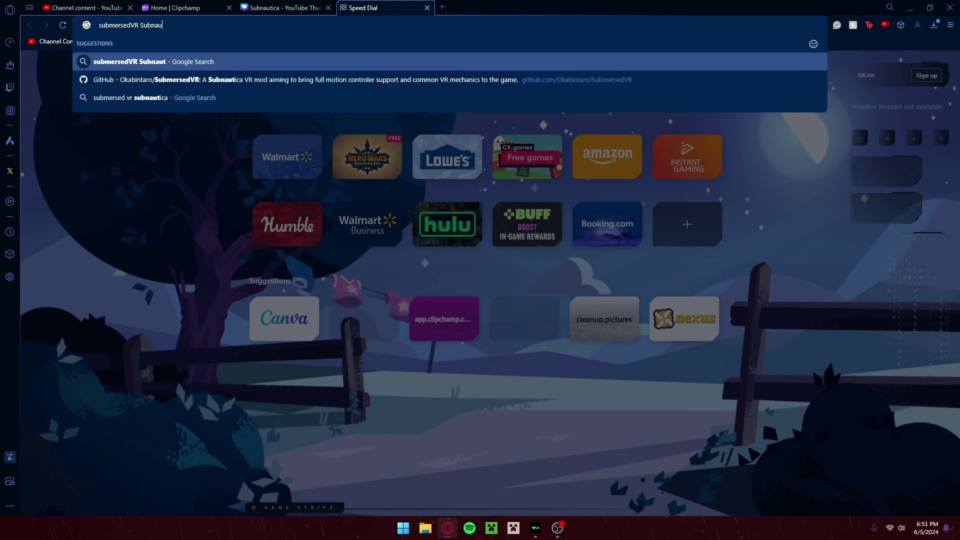
{"action": "type", "text": "tica"}
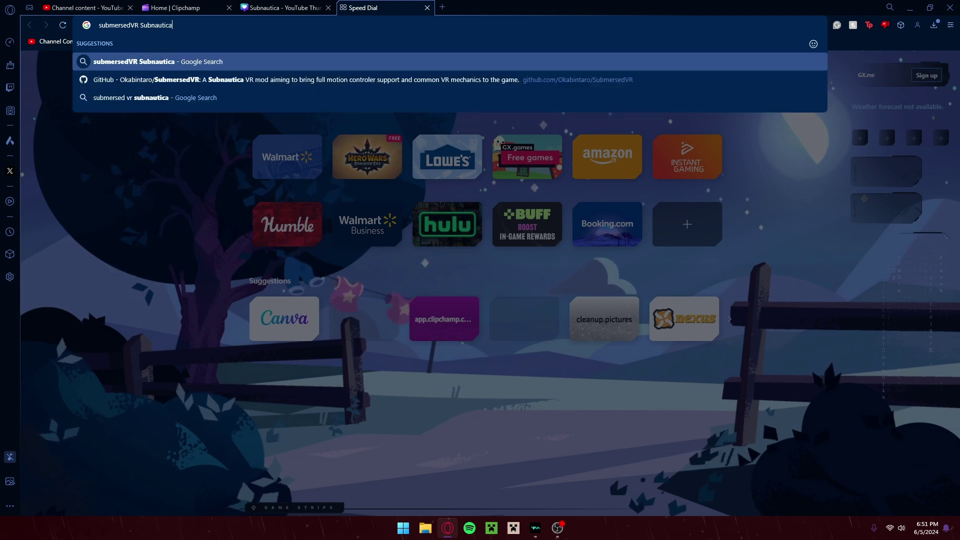
{"action": "type", "text": " mod"}
{"action": "key", "text": "Return"}
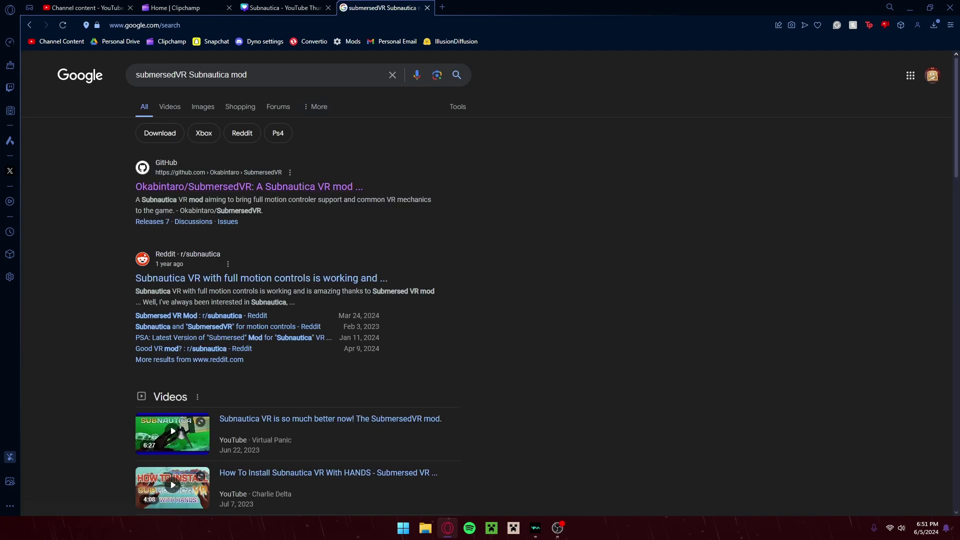
Step: Open the SubmersedVR GitHub repository from the search results and review its Installation/Setup instructions
{"action": "left_click", "coordinate": [245, 186]}
{"action": "right_click", "coordinate": [741, 160]}
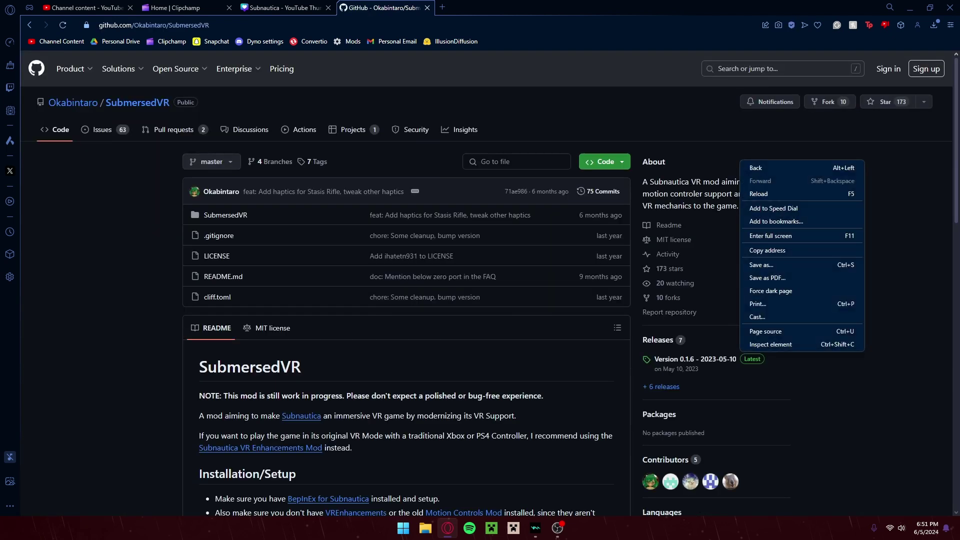
{"action": "key", "text": "Escape"}
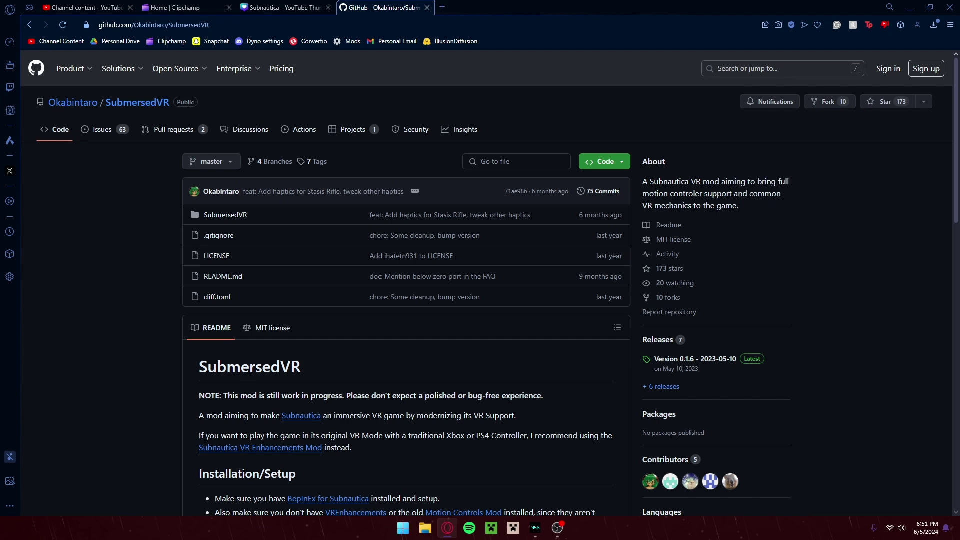
{"action": "scroll", "coordinate": [406, 283], "scroll_direction": "down", "scroll_amount": 1}
{"action": "scroll", "coordinate": [406, 283], "scroll_direction": "down", "scroll_amount": 1}
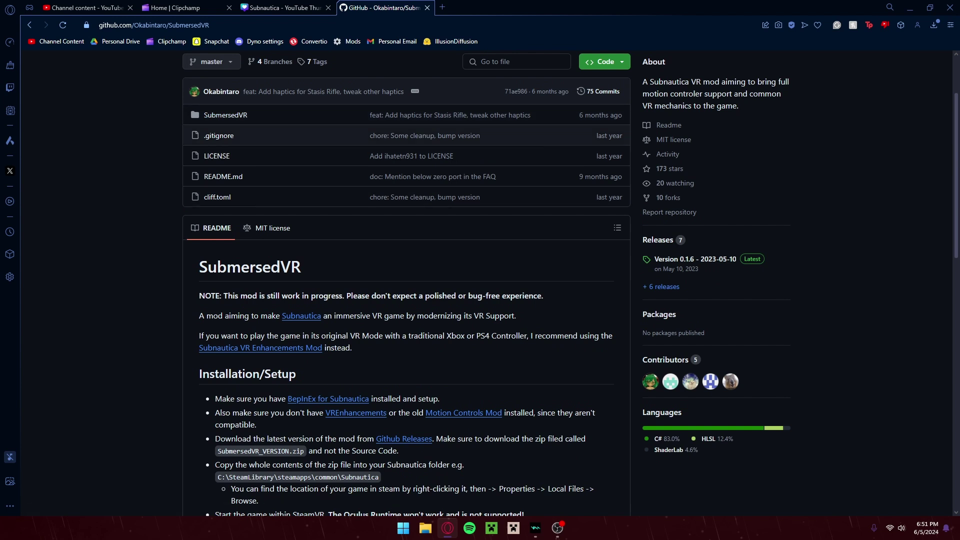
{"action": "scroll", "coordinate": [489, 282], "scroll_direction": "down", "scroll_amount": 1}
{"action": "scroll", "coordinate": [489, 282], "scroll_direction": "down", "scroll_amount": 2}
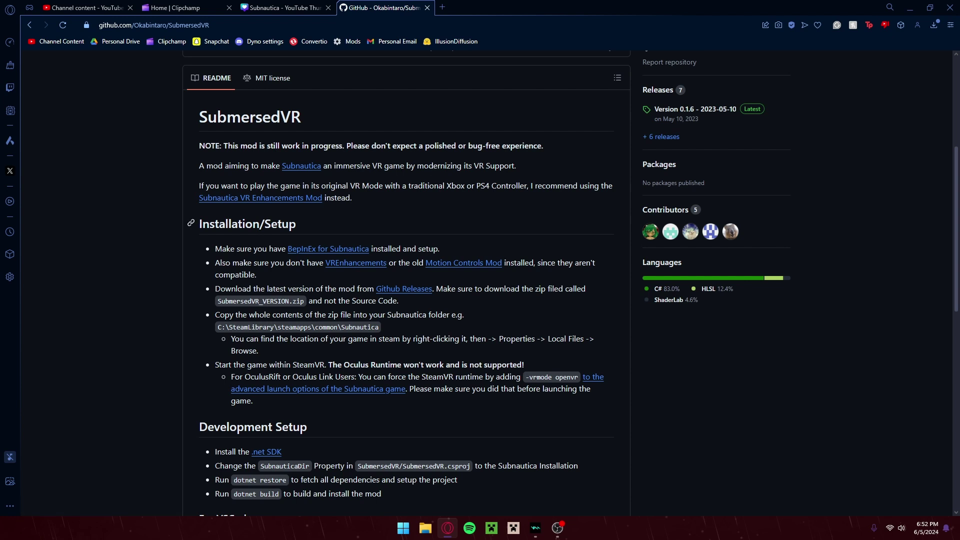
Step: Open the Subnautica Nexus Mods search page in a new browser tab
{"action": "key", "text": "ctrl+t"}
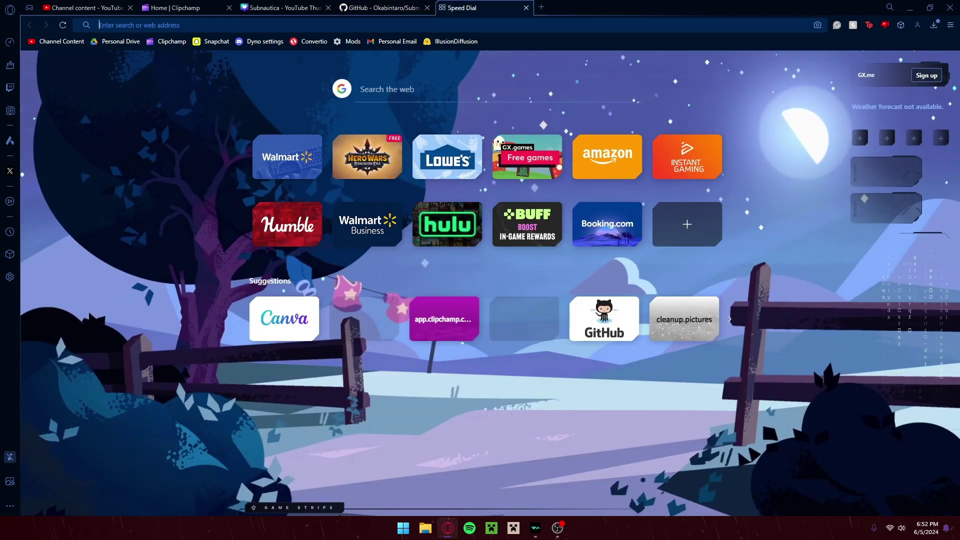
{"action": "type", "text": "nexusmods.com/bladeandsorcery"}
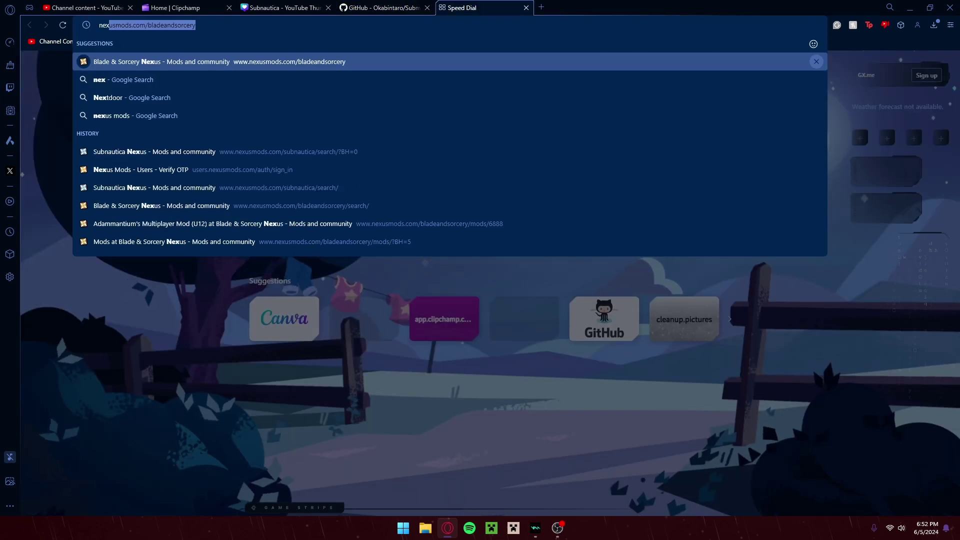
{"action": "key", "text": "Up"}
{"action": "key", "text": "Up"}
{"action": "key", "text": "Down"}
{"action": "key", "text": "Down"}
{"action": "key", "text": "Down"}
{"action": "key", "text": "Down"}
{"action": "key", "text": "Down"}
{"action": "key", "text": "Down"}
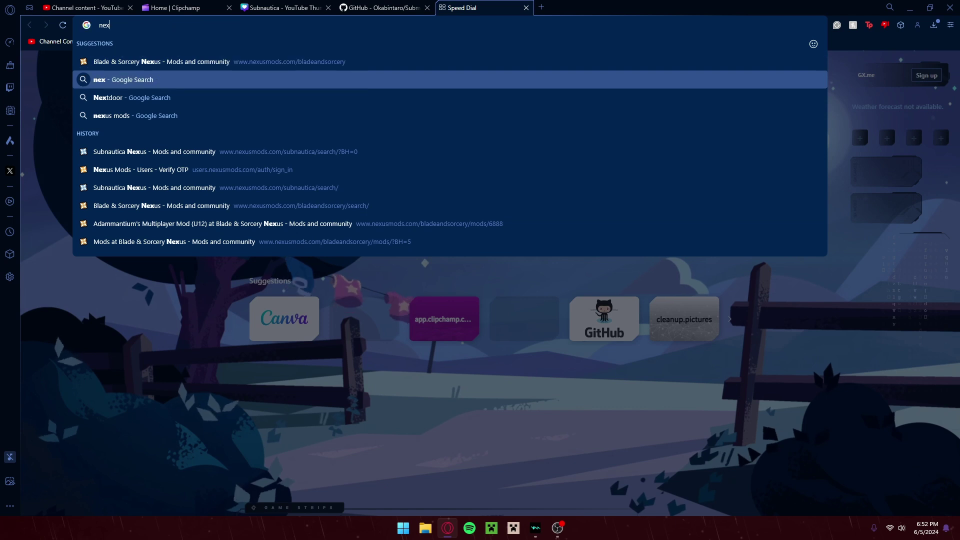
{"action": "key", "text": "Return"}
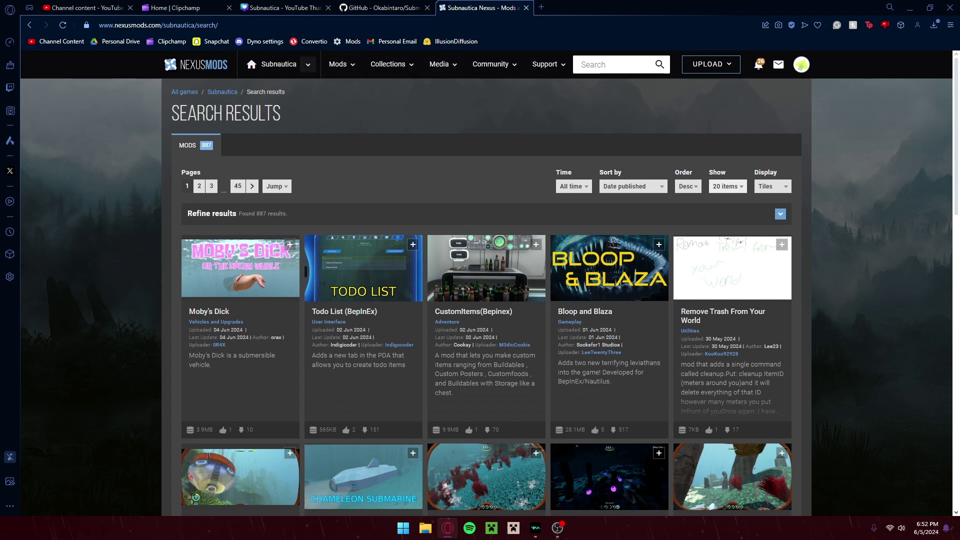
Step: Browse all Subnautica mods on Nexus Mods and sort them by Downloads
{"action": "left_click", "coordinate": [341, 64]}
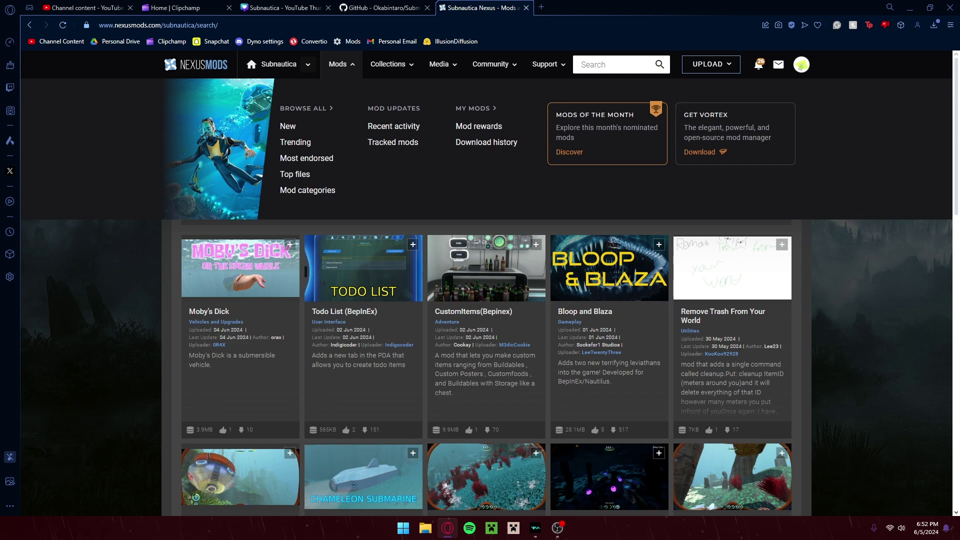
{"action": "left_click", "coordinate": [305, 108]}
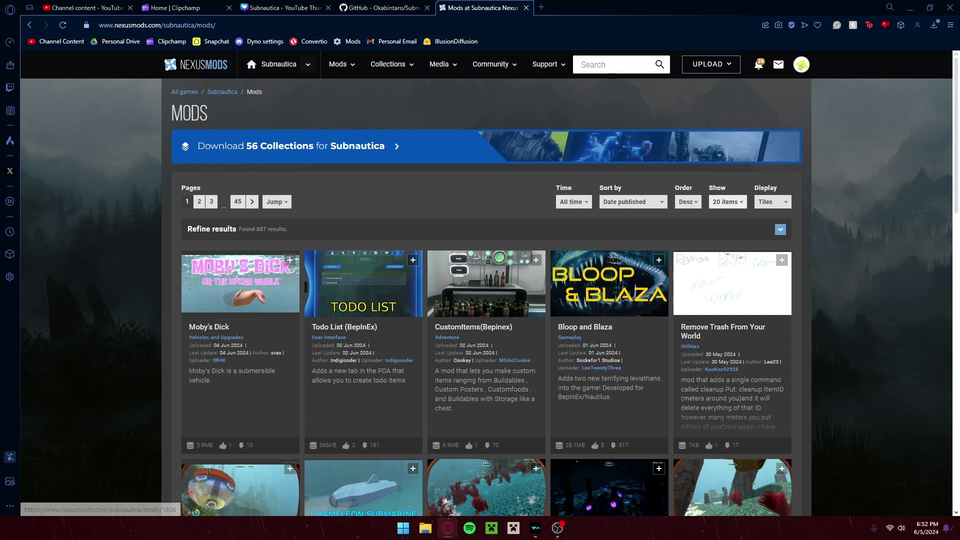
{"action": "left_click", "coordinate": [633, 201]}
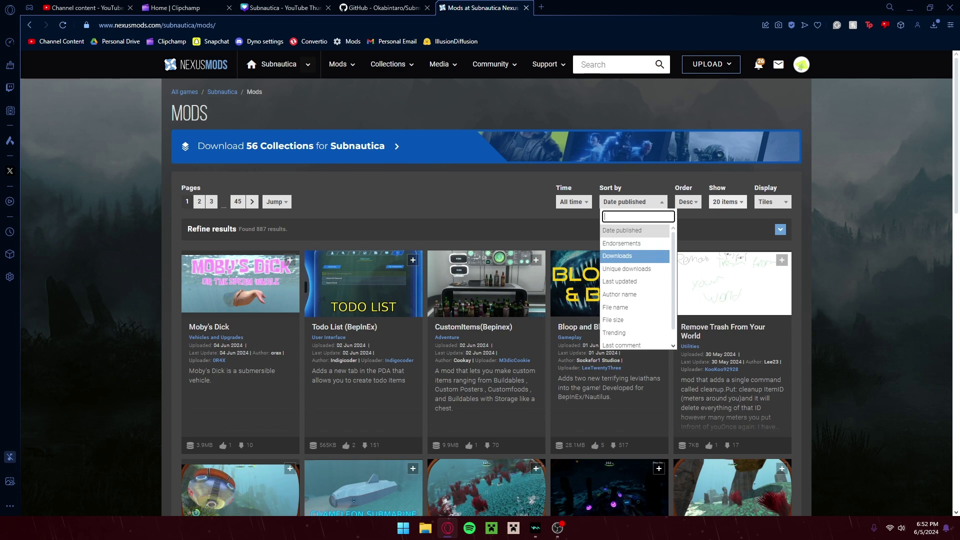
{"action": "left_click", "coordinate": [634, 256]}
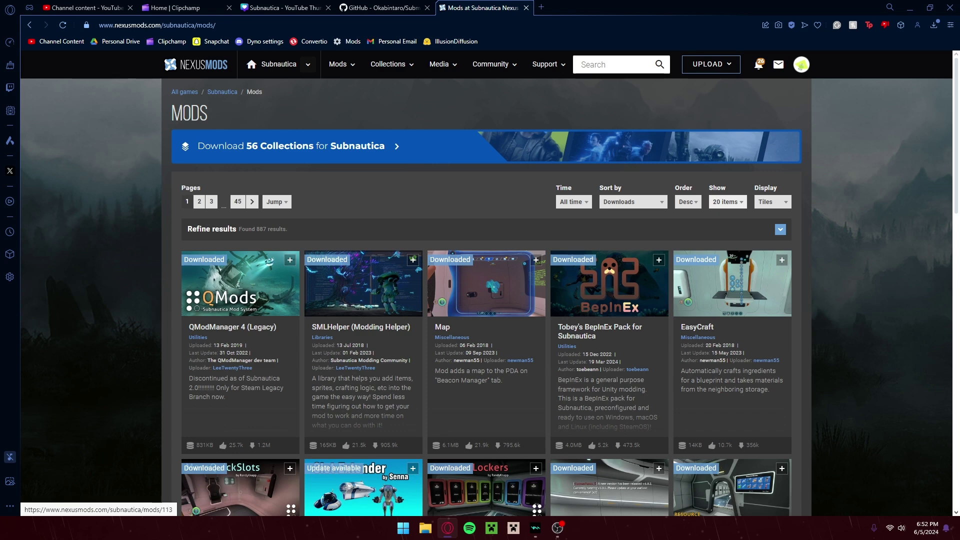
Step: Open the mod page of Tobey's BepInEx Pack for Subnautica
{"action": "left_click", "coordinate": [609, 283]}
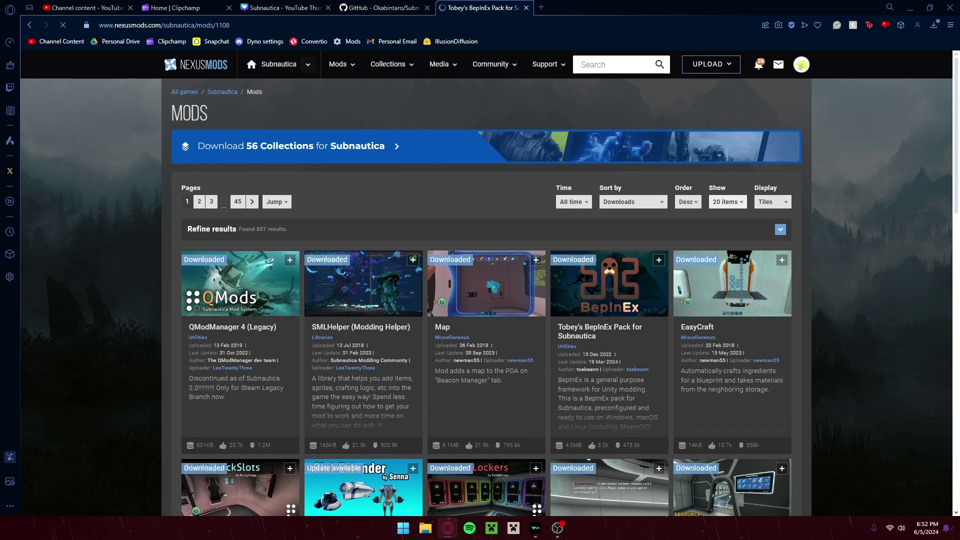
{"action": "scroll", "coordinate": [480, 294], "scroll_direction": "down", "scroll_amount": 2}
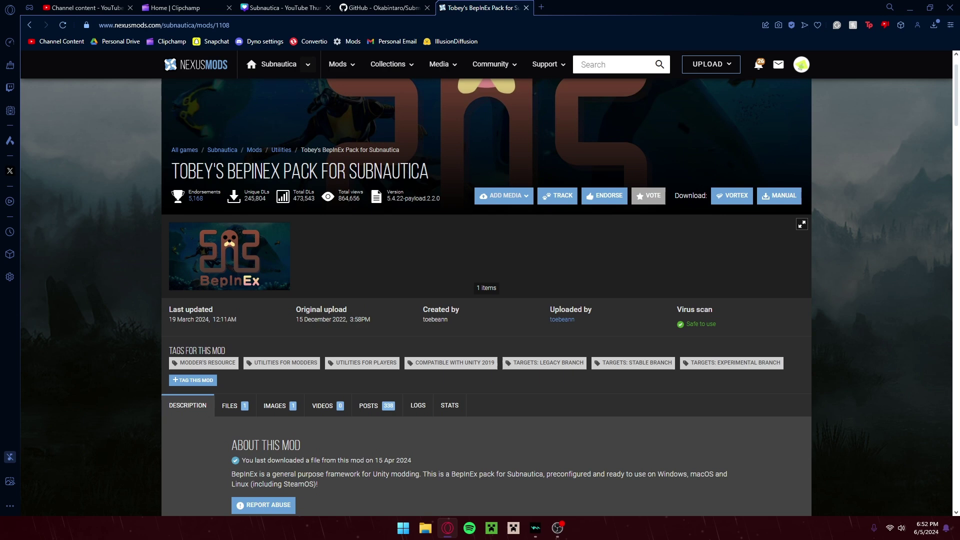
{"action": "scroll", "coordinate": [480, 295], "scroll_direction": "up", "scroll_amount": 1}
{"action": "scroll", "coordinate": [480, 295], "scroll_direction": "up", "scroll_amount": 1}
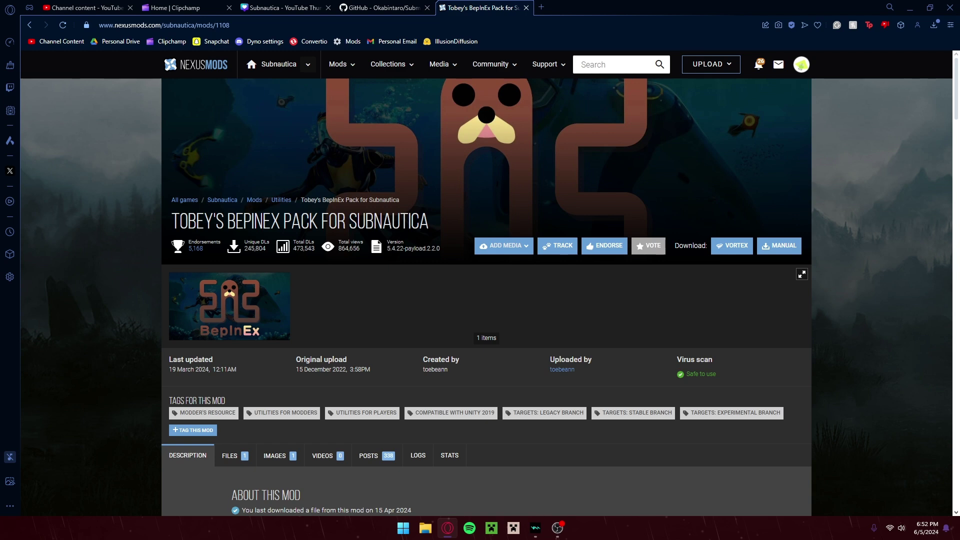
Step: Look at the Vortex download options for the BepInEx pack and return to the mod's files
{"action": "left_click", "coordinate": [732, 245]}
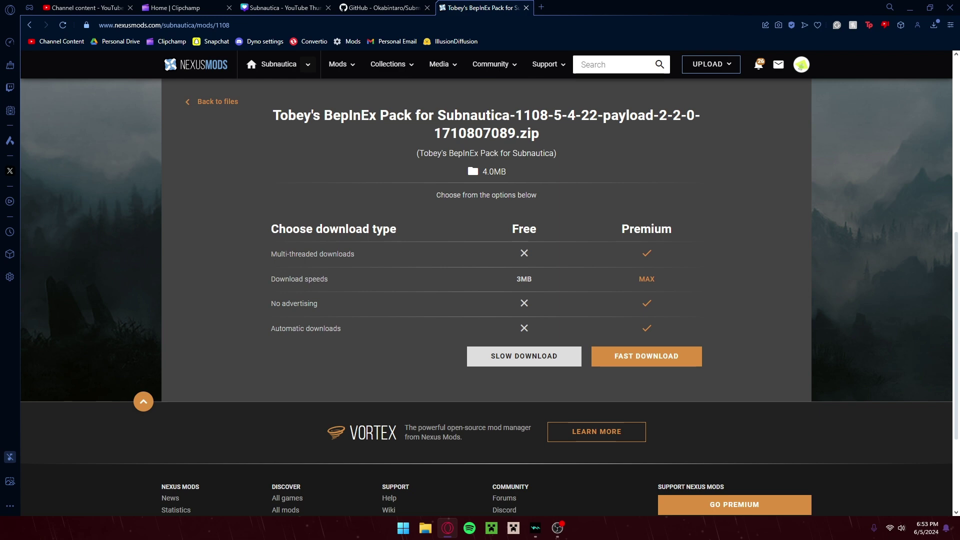
{"action": "left_click", "coordinate": [210, 102]}
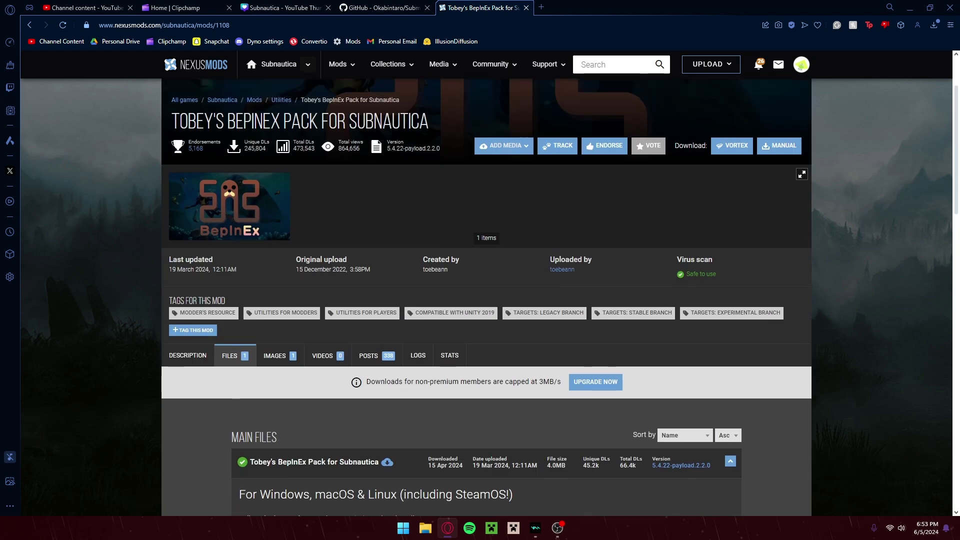
{"action": "scroll", "coordinate": [485, 297], "scroll_direction": "up", "scroll_amount": 2}
{"action": "scroll", "coordinate": [486, 297], "scroll_direction": "down", "scroll_amount": 3}
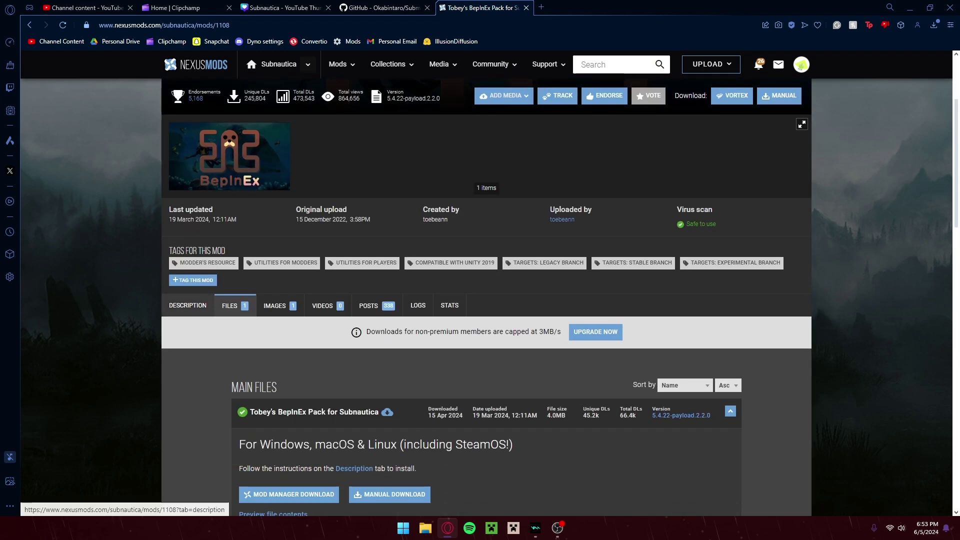
Step: Read the BepInEx pack's description, including the automated Windows (Vortex) and manual installation instructions
{"action": "left_click", "coordinate": [187, 305]}
{"action": "scroll", "coordinate": [187, 305], "scroll_direction": "down", "scroll_amount": 4}
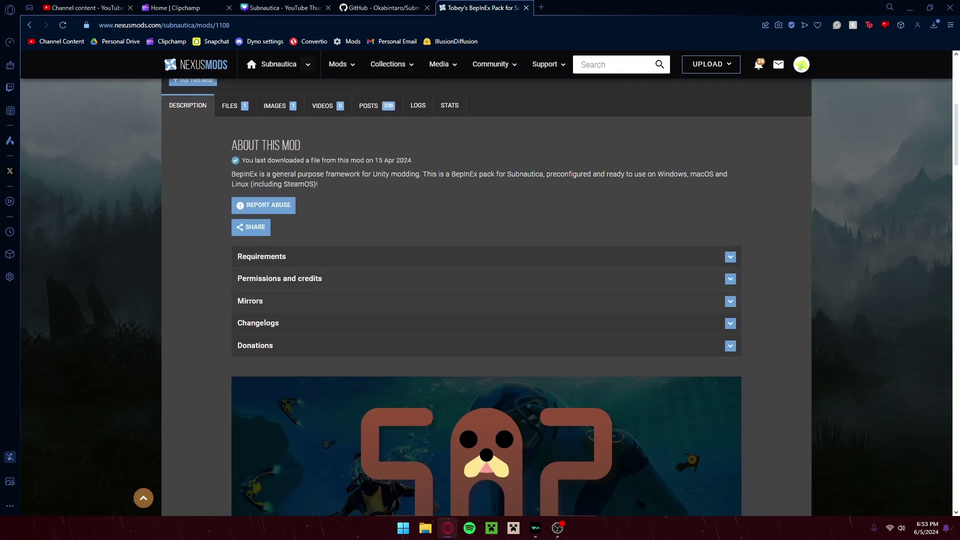
{"action": "scroll", "coordinate": [485, 300], "scroll_direction": "down", "scroll_amount": 2}
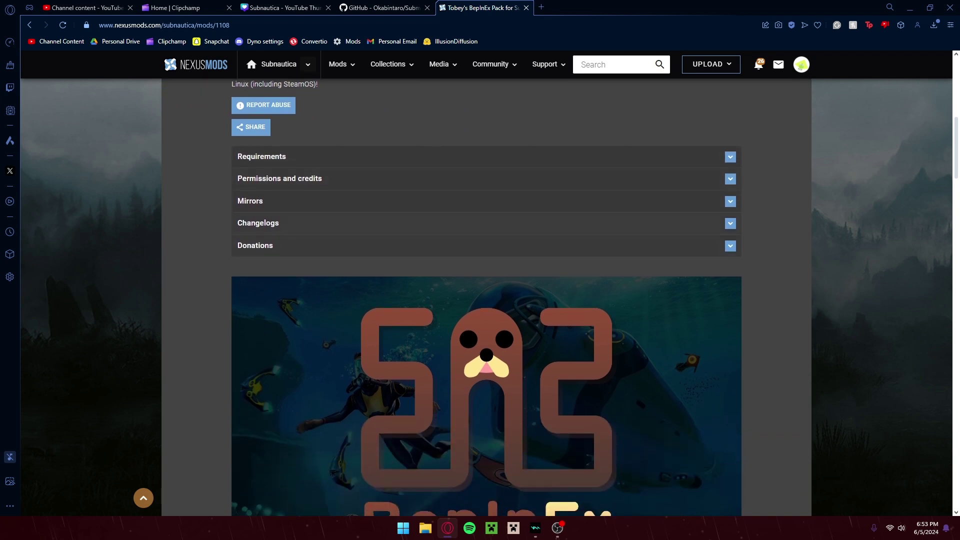
{"action": "scroll", "coordinate": [485, 300], "scroll_direction": "down", "scroll_amount": 6}
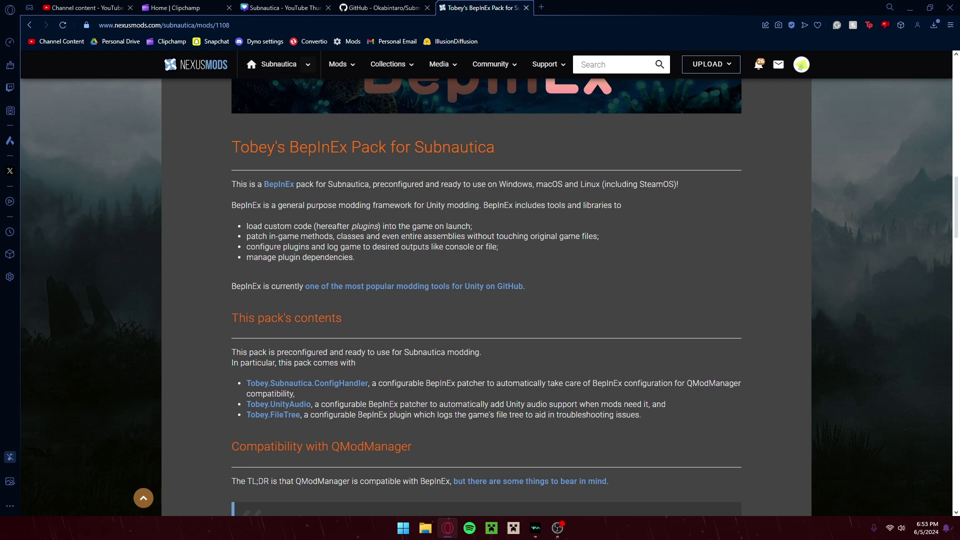
{"action": "scroll", "coordinate": [485, 300], "scroll_direction": "down", "scroll_amount": 2}
{"action": "scroll", "coordinate": [485, 300], "scroll_direction": "down", "scroll_amount": 3}
{"action": "scroll", "coordinate": [485, 300], "scroll_direction": "down", "scroll_amount": 4}
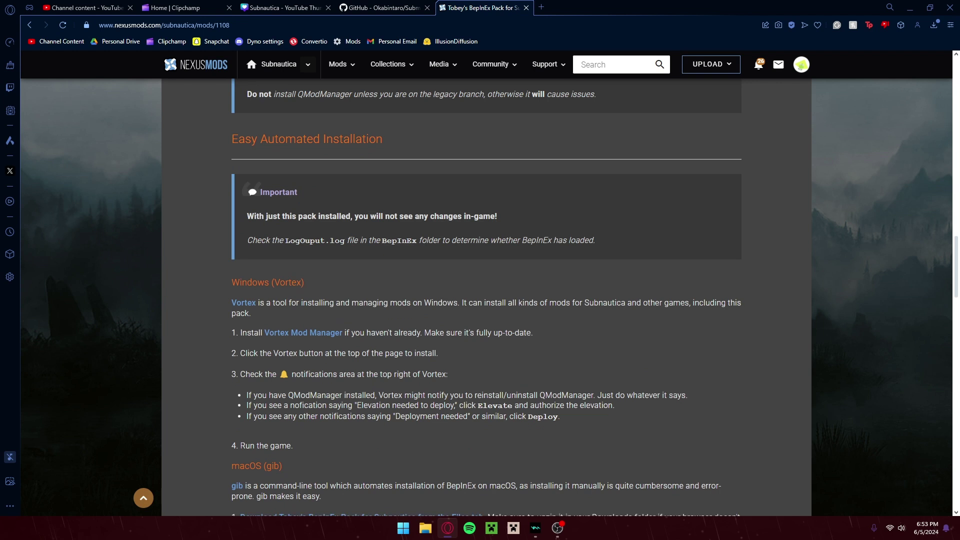
{"action": "scroll", "coordinate": [485, 300], "scroll_direction": "down", "scroll_amount": 3}
{"action": "scroll", "coordinate": [485, 299], "scroll_direction": "down", "scroll_amount": 1}
{"action": "scroll", "coordinate": [485, 300], "scroll_direction": "down", "scroll_amount": 7}
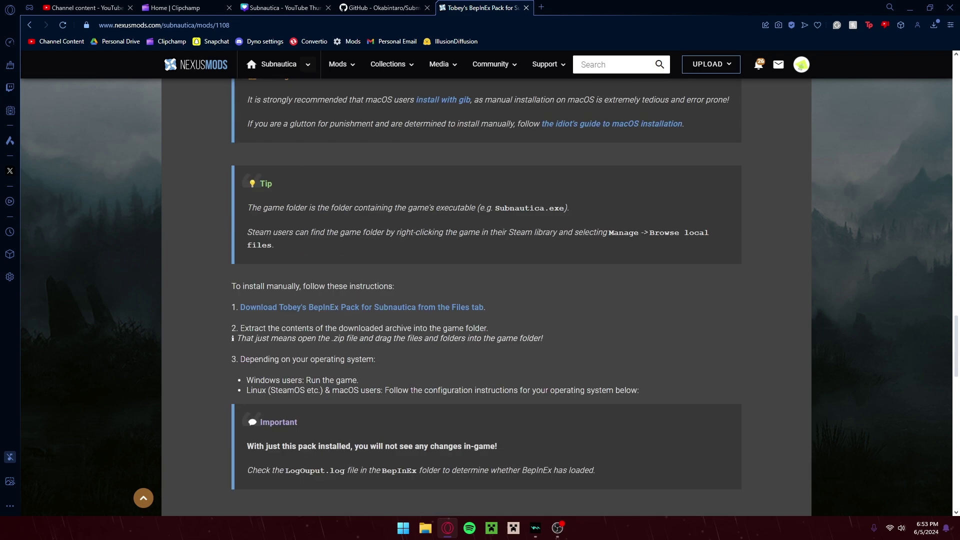
{"action": "scroll", "coordinate": [485, 300], "scroll_direction": "down", "scroll_amount": 1}
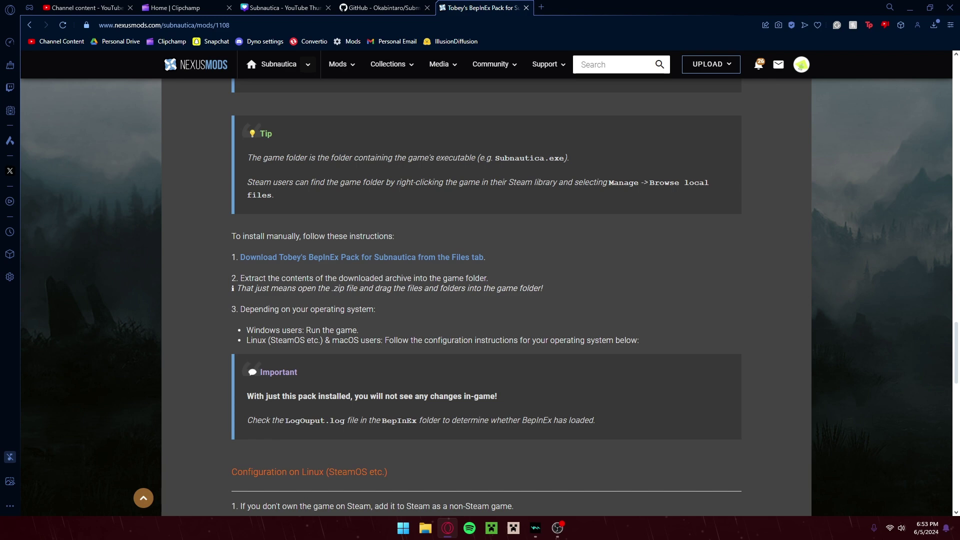
Step: Return to the top of the mod page and clear the browser's list of finished downloads
{"action": "scroll", "coordinate": [485, 297], "scroll_direction": "up", "scroll_amount": 20}
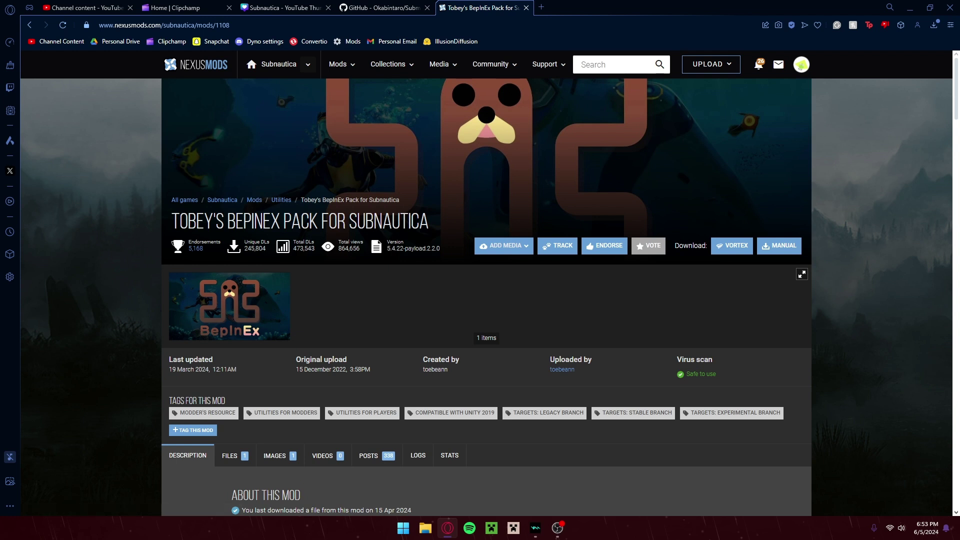
{"action": "key", "text": "ctrl+j"}
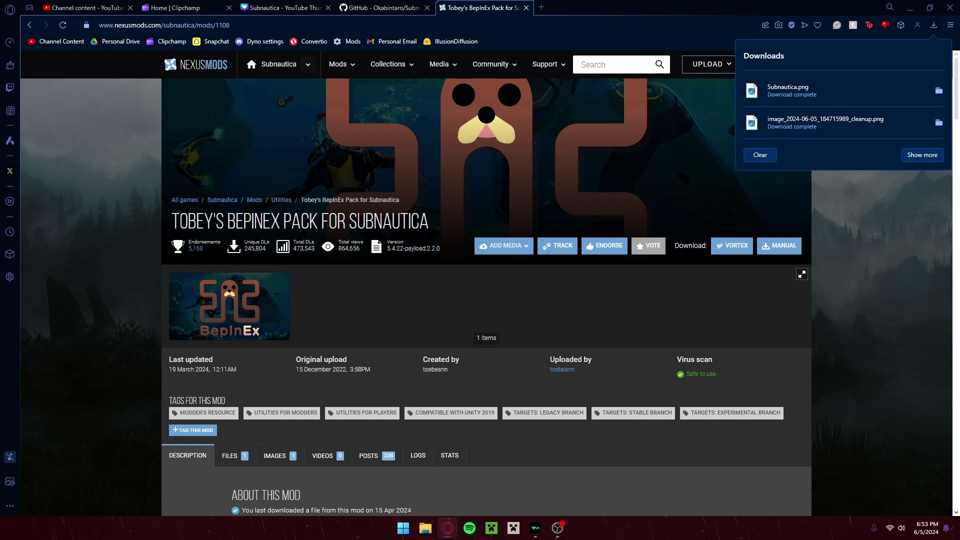
{"action": "left_click", "coordinate": [760, 155]}
Step: Download the BepInEx pack zip manually with the free slow download and show it in its folder
{"action": "left_click", "coordinate": [778, 245]}
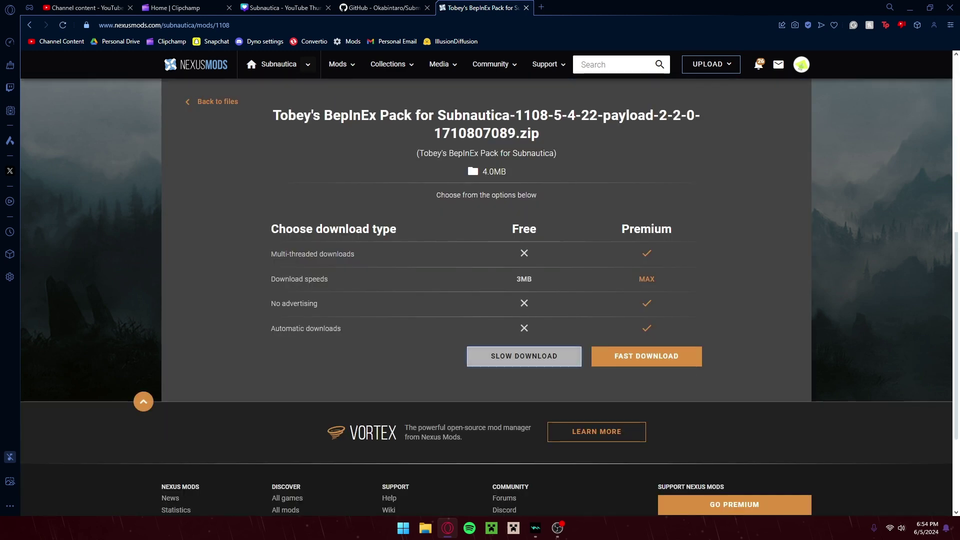
{"action": "left_click", "coordinate": [524, 356]}
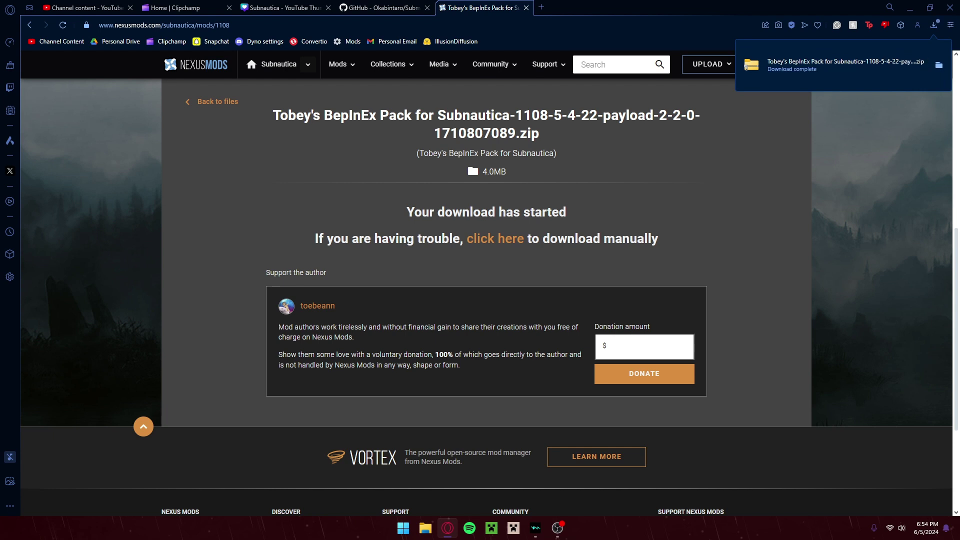
{"action": "left_click", "coordinate": [939, 66]}
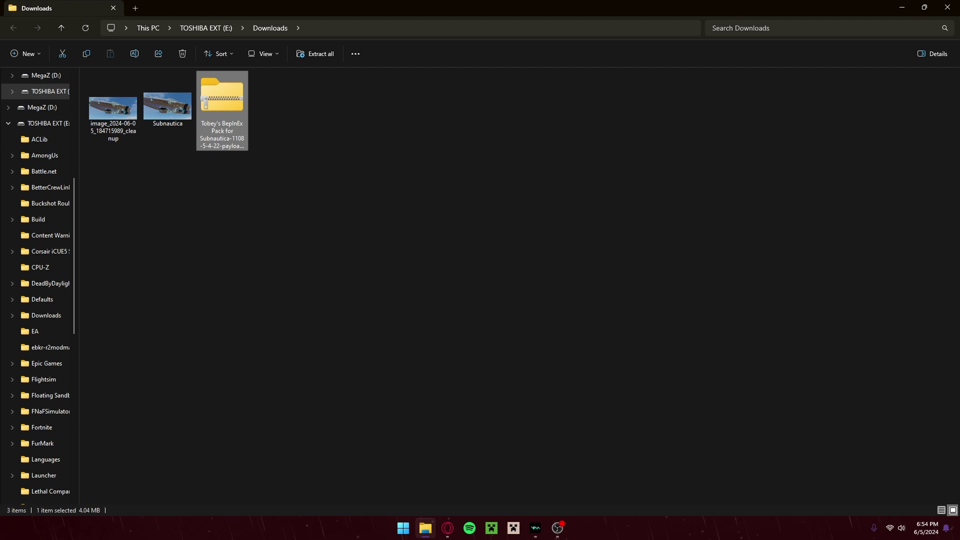
Step: Delete the image_2024-06-05_184715989_cleanup picture from Downloads and extract the BepInEx pack zip into a folder of the same name there
{"action": "left_click", "coordinate": [113, 108]}
{"action": "left_click", "coordinate": [183, 53]}
{"action": "double_click", "coordinate": [168, 95]}
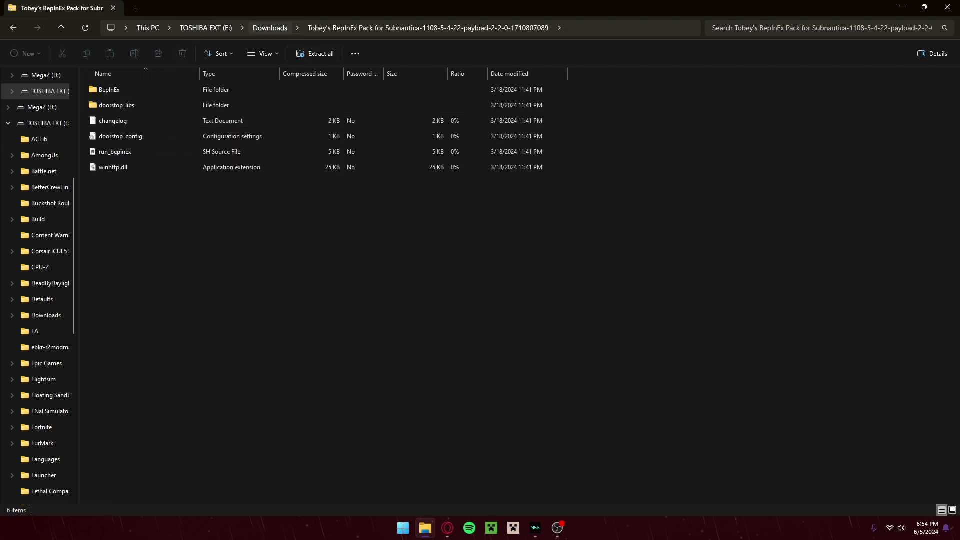
{"action": "left_click", "coordinate": [269, 28]}
{"action": "left_click", "coordinate": [315, 53]}
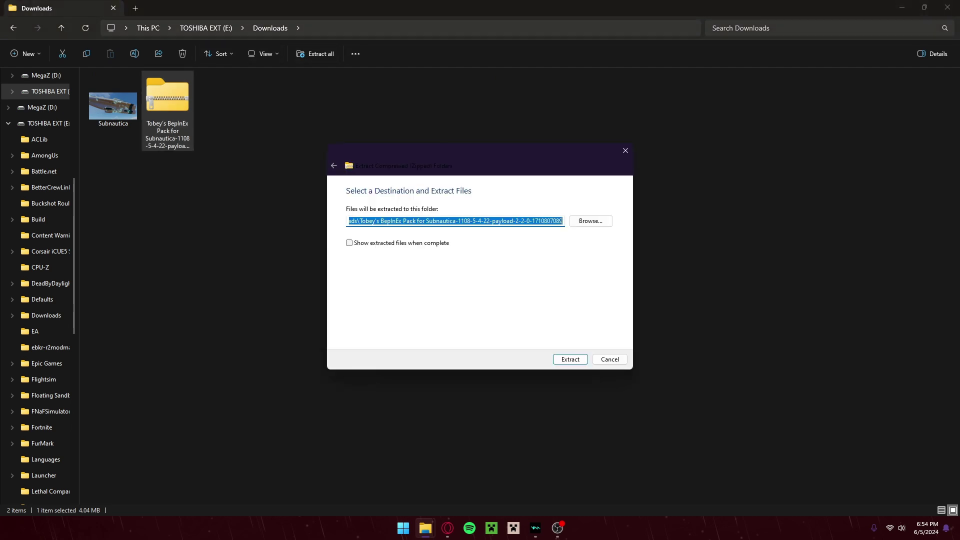
{"action": "key", "text": "Return"}
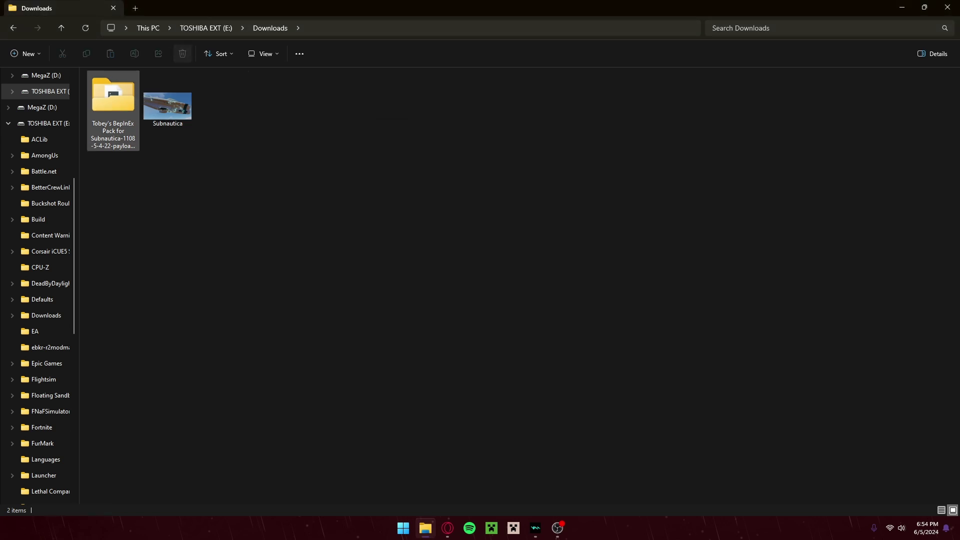
Step: Copy all of the extracted BepInEx pack's contents and open the Steam Library's steamapps\common folder
{"action": "left_click_drag", "start_coordinate": [219, 260], "coordinate": [100, 84]}
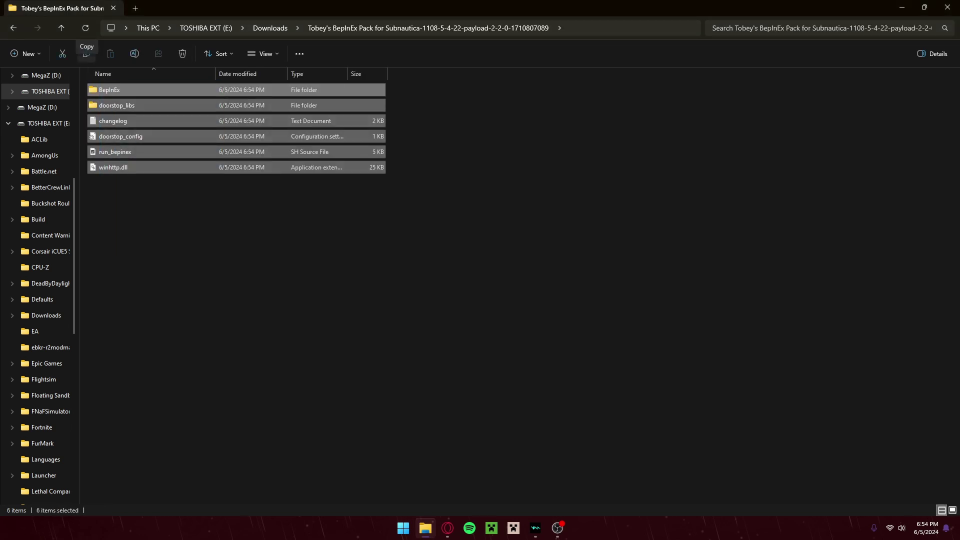
{"action": "left_click", "coordinate": [86, 54]}
{"action": "scroll", "coordinate": [42, 189], "scroll_direction": "up", "scroll_amount": 6}
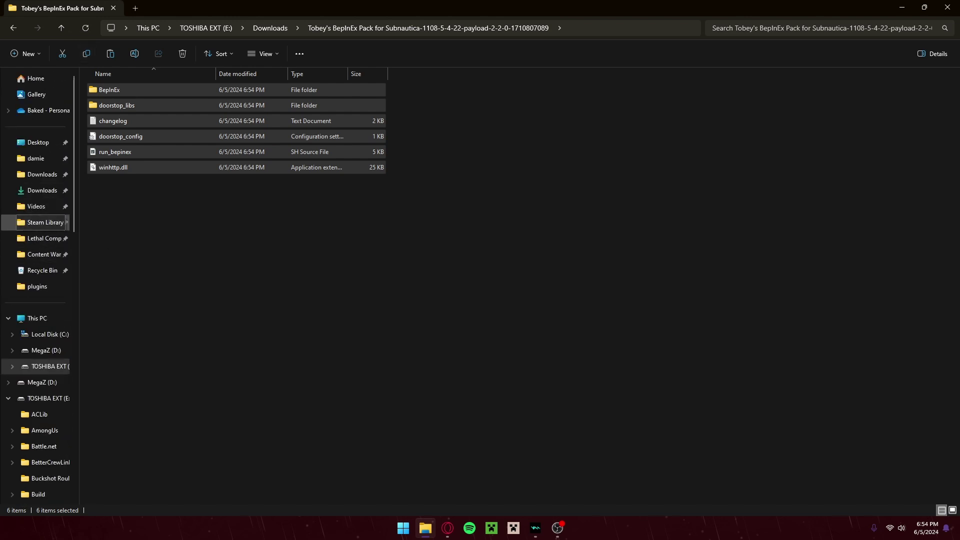
{"action": "left_click", "coordinate": [44, 222]}
{"action": "double_click", "coordinate": [112, 90]}
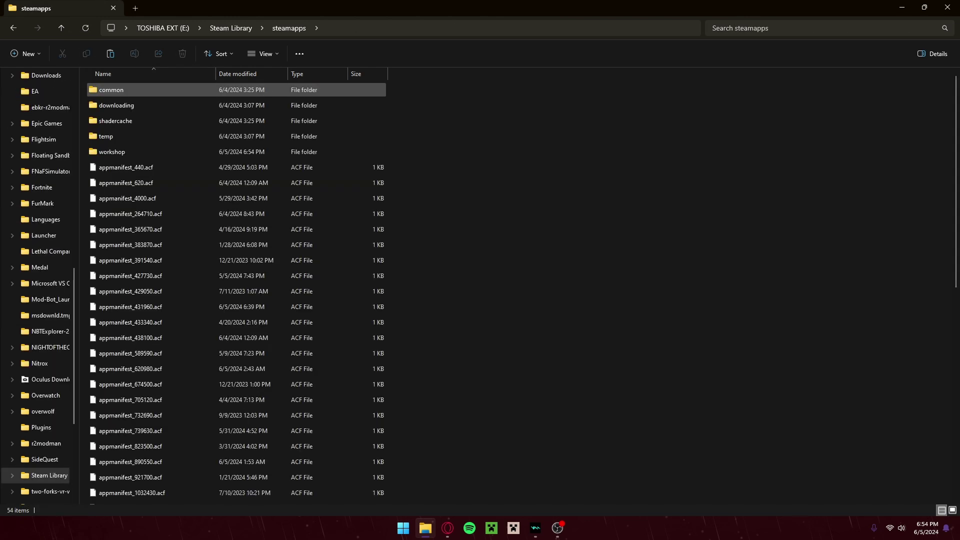
{"action": "double_click", "coordinate": [113, 90]}
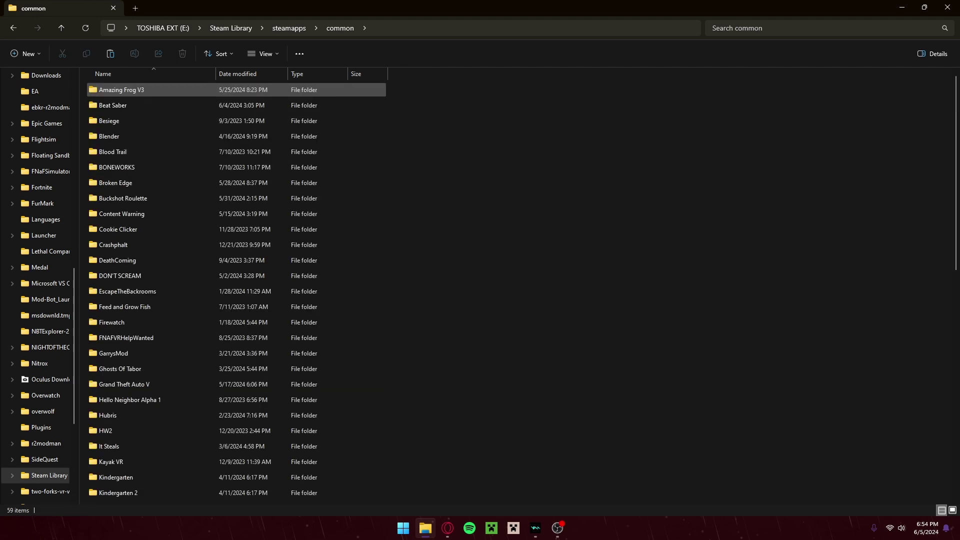
Step: Minimize the open windows and launch Steam from the Gaming essentials folder on the desktop
{"action": "left_click", "coordinate": [902, 7]}
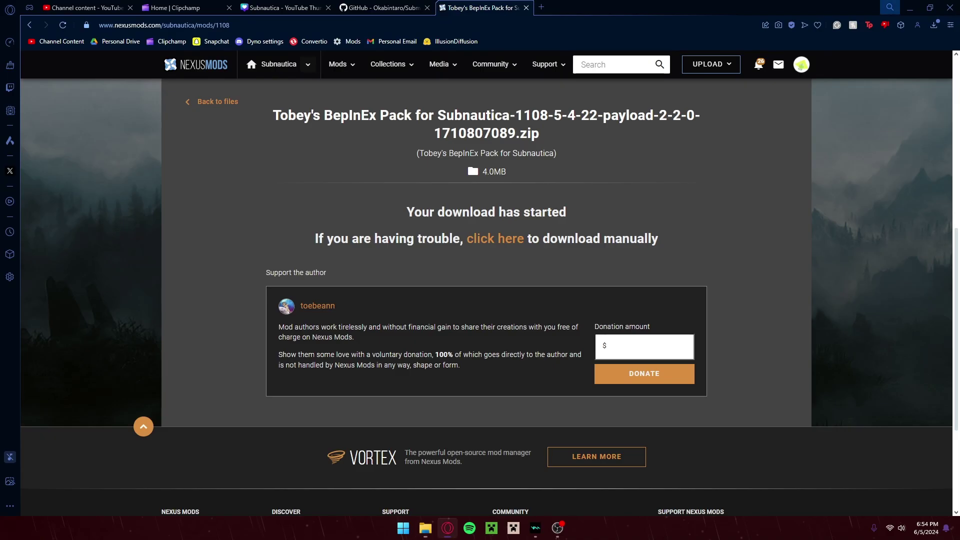
{"action": "left_click", "coordinate": [902, 7]}
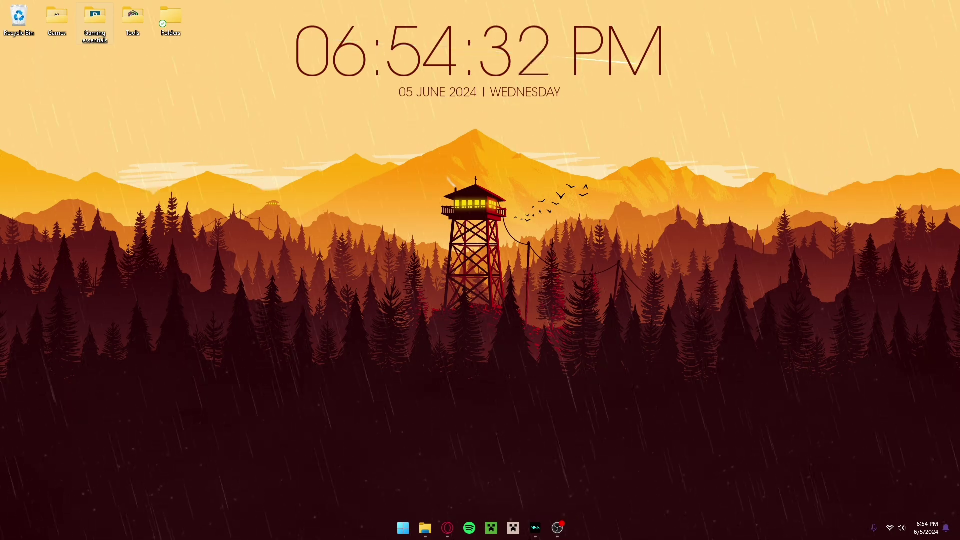
{"action": "double_click", "coordinate": [95, 22]}
{"action": "left_click", "coordinate": [767, 97]}
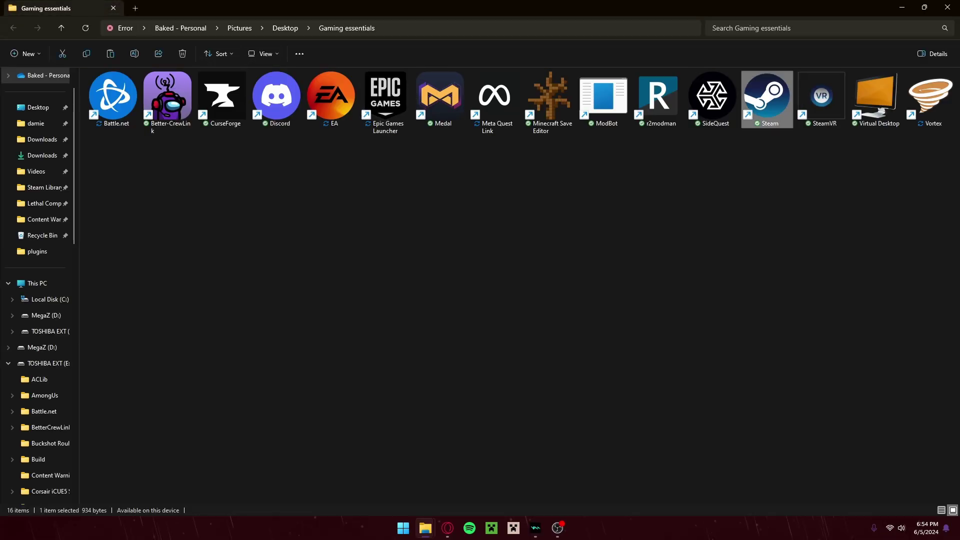
{"action": "key", "text": "Return"}
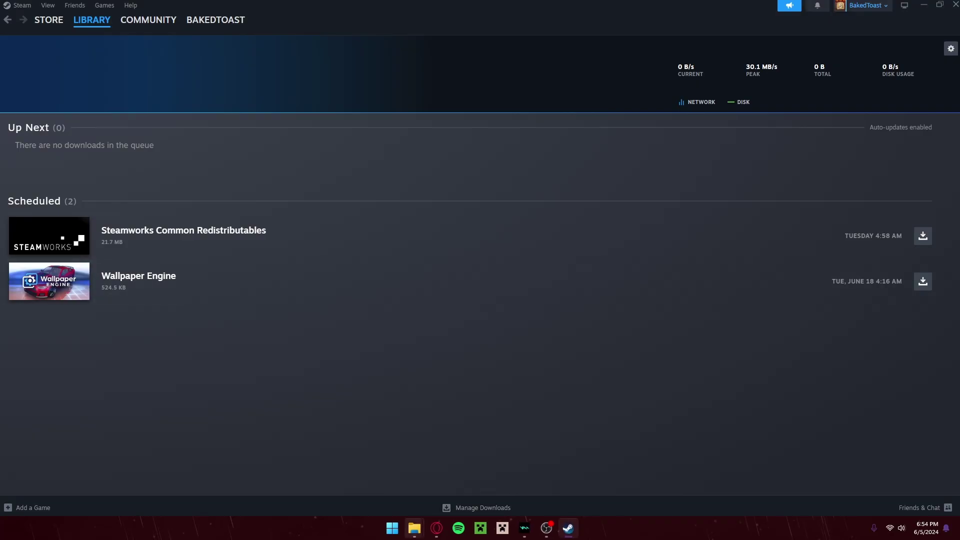
Step: Close the Gaming essentials folder and queue the scheduled Steamworks Common Redistributables and Wallpaper Engine updates for download
{"action": "mouse_move", "coordinate": [414, 528]}
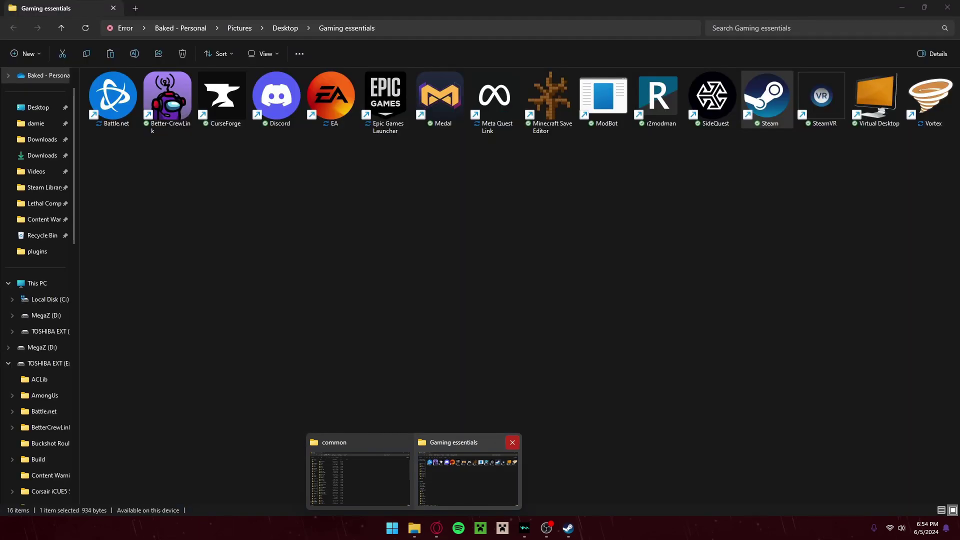
{"action": "left_click", "coordinate": [512, 442]}
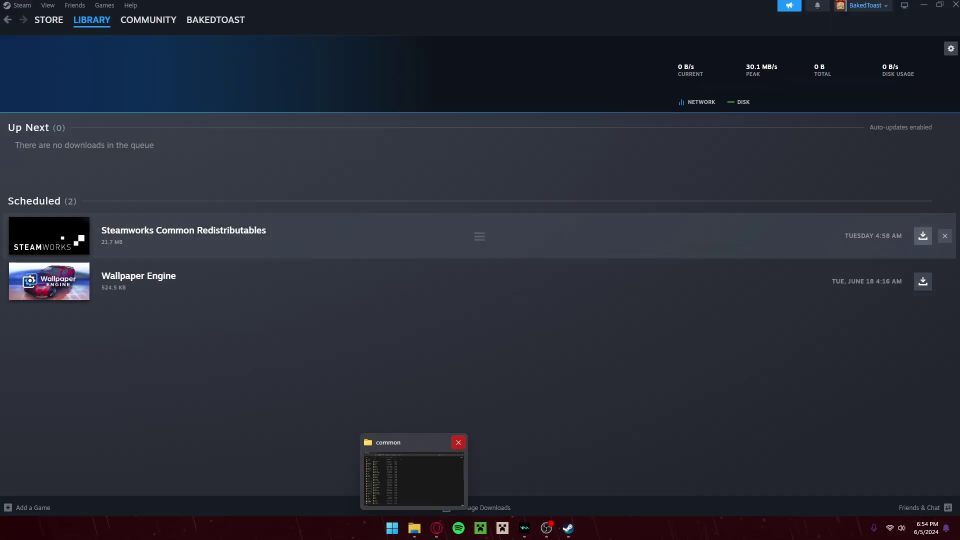
{"action": "left_click_drag", "start_coordinate": [479, 235], "coordinate": [479, 102]}
{"action": "left_click_drag", "start_coordinate": [479, 282], "coordinate": [479, 207]}
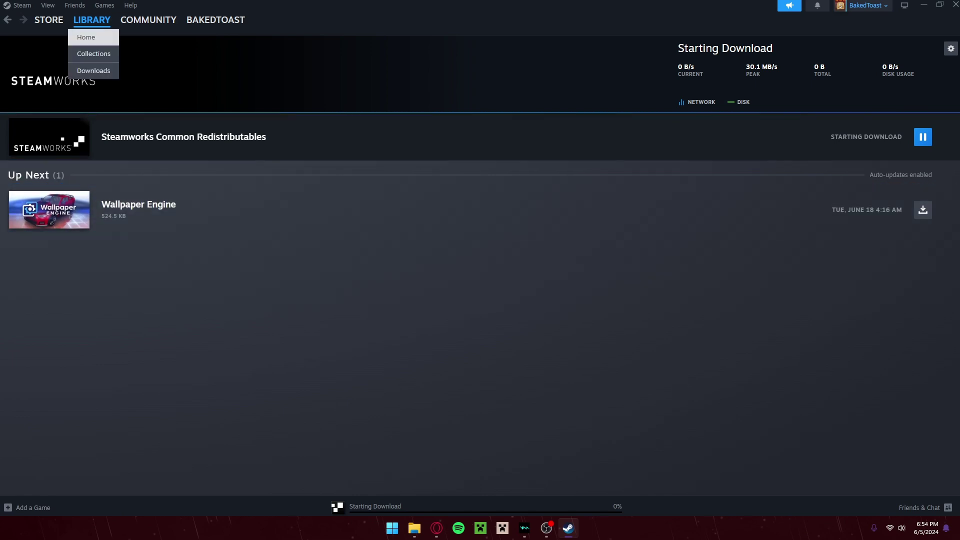
Step: Find Subnautica in the Steam library and browse its local files to open the game folder
{"action": "left_click", "coordinate": [91, 20]}
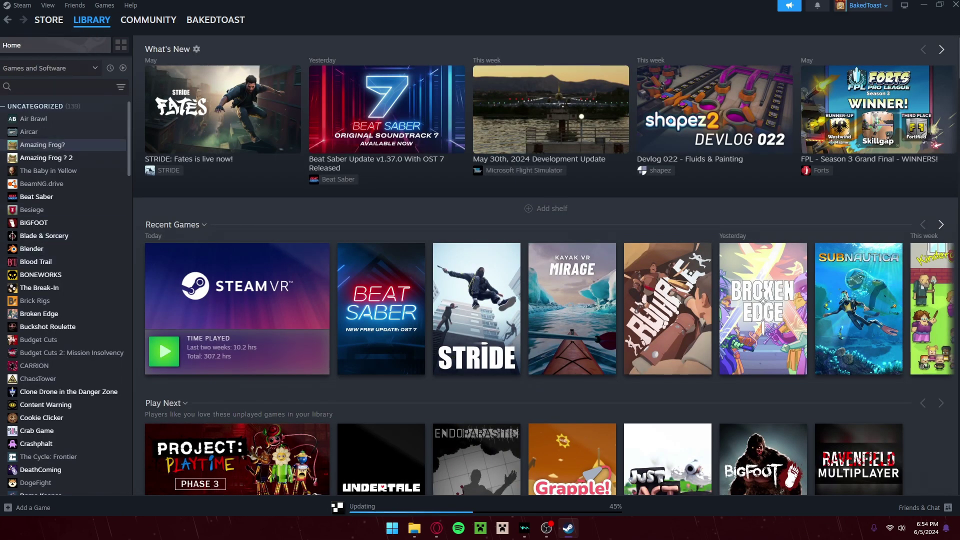
{"action": "scroll", "coordinate": [65, 157], "scroll_direction": "down", "scroll_amount": 10}
{"action": "scroll", "coordinate": [67, 297], "scroll_direction": "down", "scroll_amount": 9}
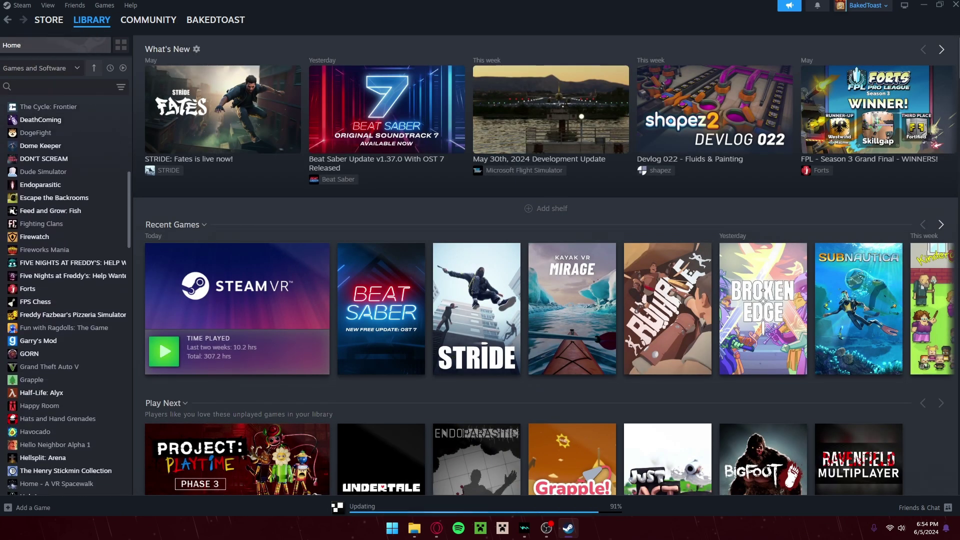
{"action": "scroll", "coordinate": [66, 297], "scroll_direction": "down", "scroll_amount": 20}
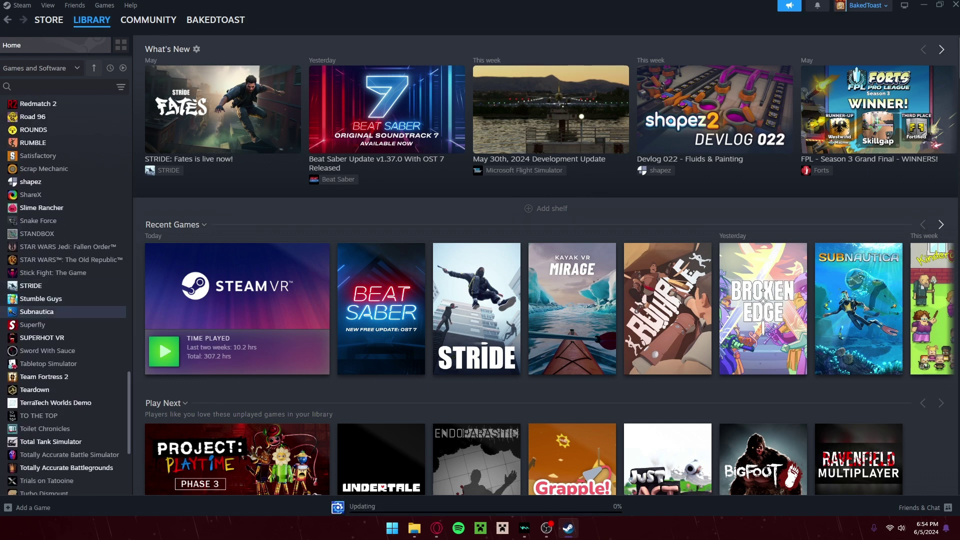
{"action": "left_click", "coordinate": [50, 312]}
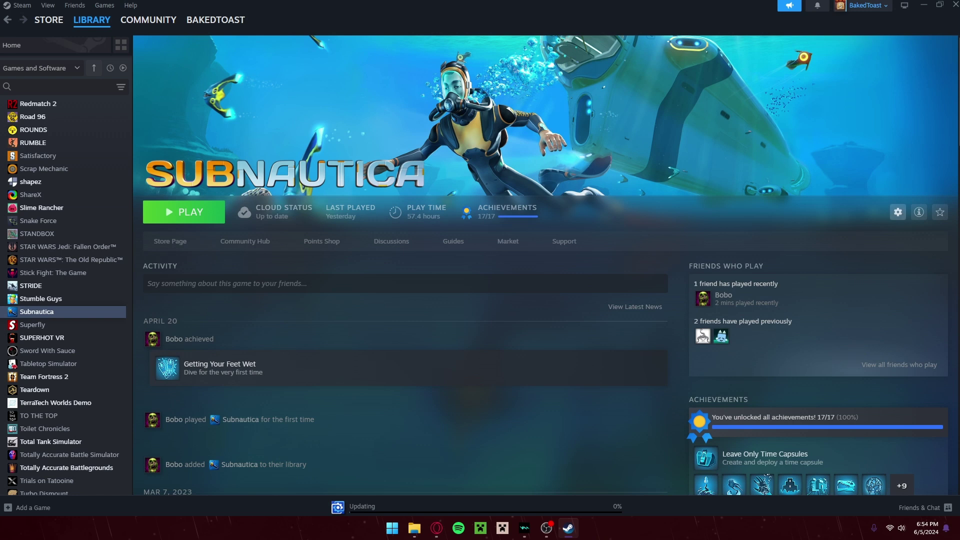
{"action": "left_click", "coordinate": [898, 212]}
{"action": "mouse_move", "coordinate": [923, 264]}
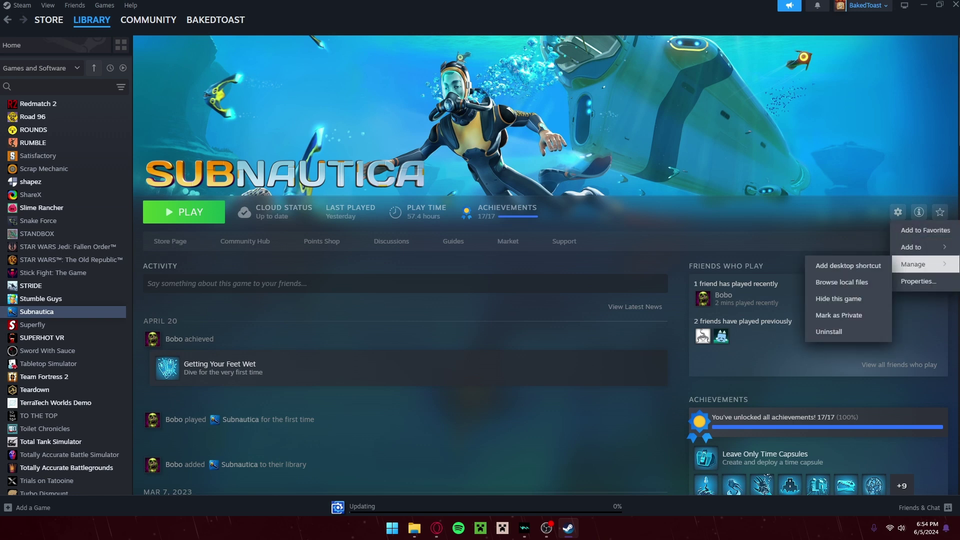
{"action": "left_click", "coordinate": [842, 282]}
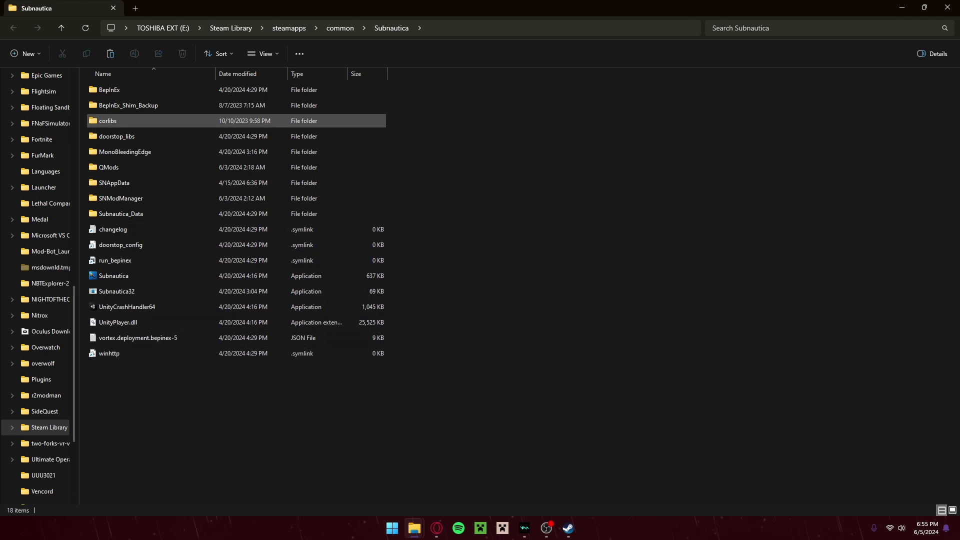
Step: Delete the extracted BepInEx pack folder from Downloads, close the file window and minimize Steam
{"action": "scroll", "coordinate": [37, 106], "scroll_direction": "up", "scroll_amount": 10}
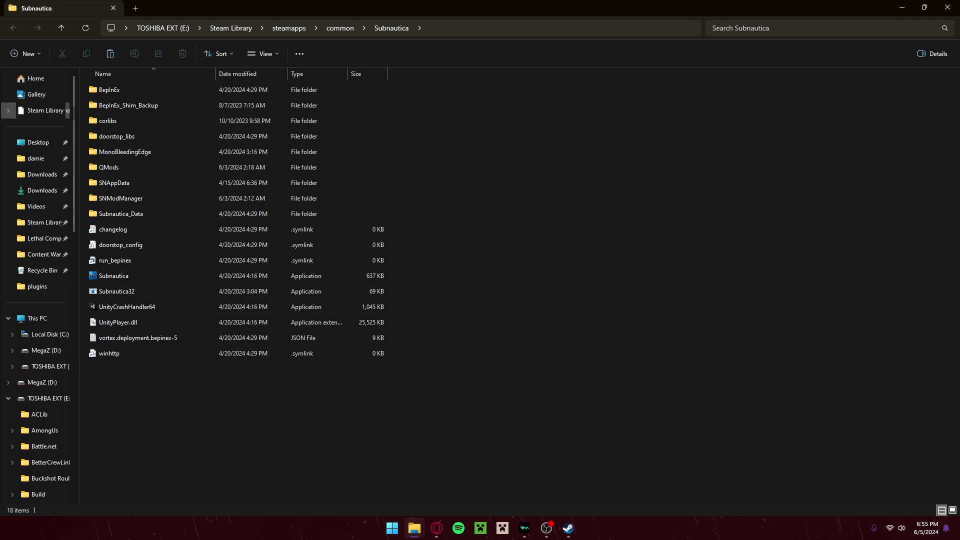
{"action": "left_click", "coordinate": [42, 174]}
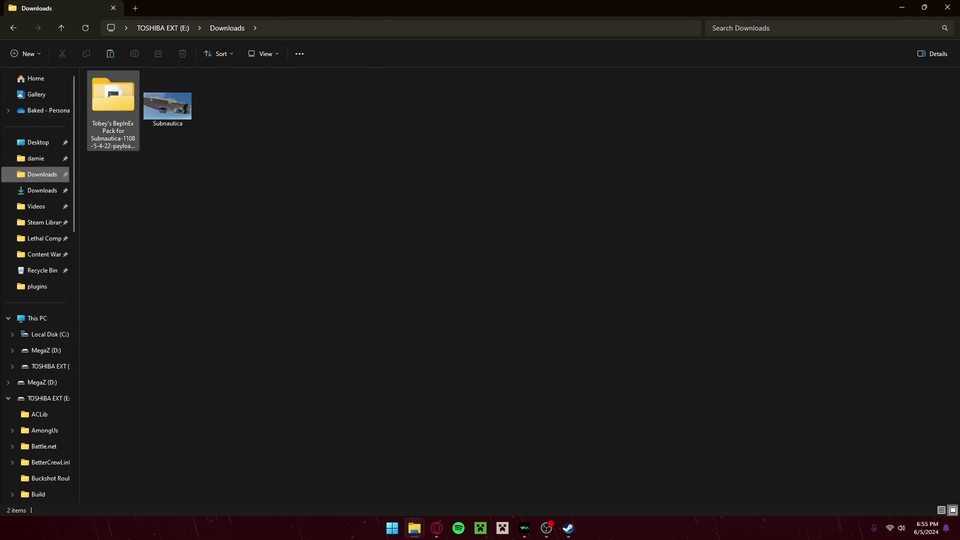
{"action": "left_click_drag", "start_coordinate": [111, 210], "coordinate": [106, 130]}
{"action": "key", "text": "Delete"}
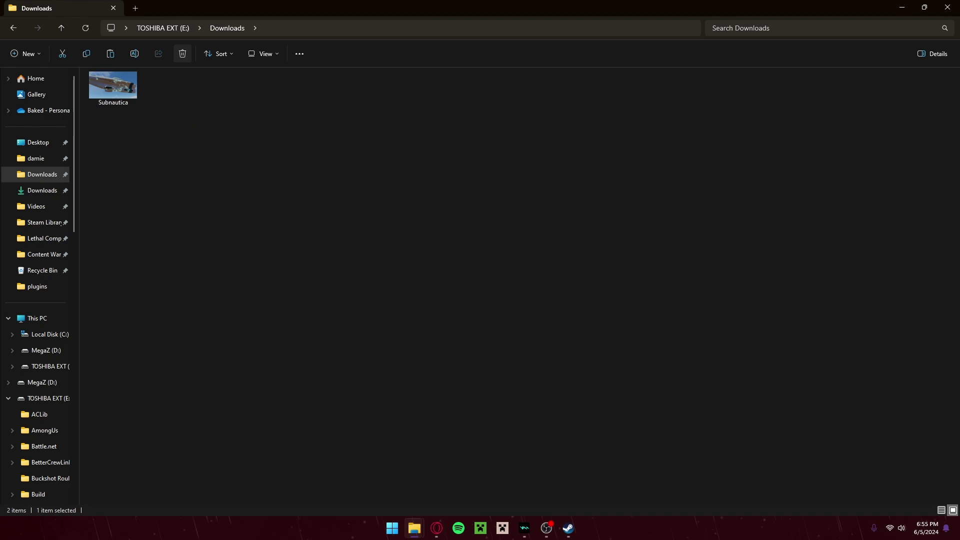
{"action": "left_click", "coordinate": [948, 7]}
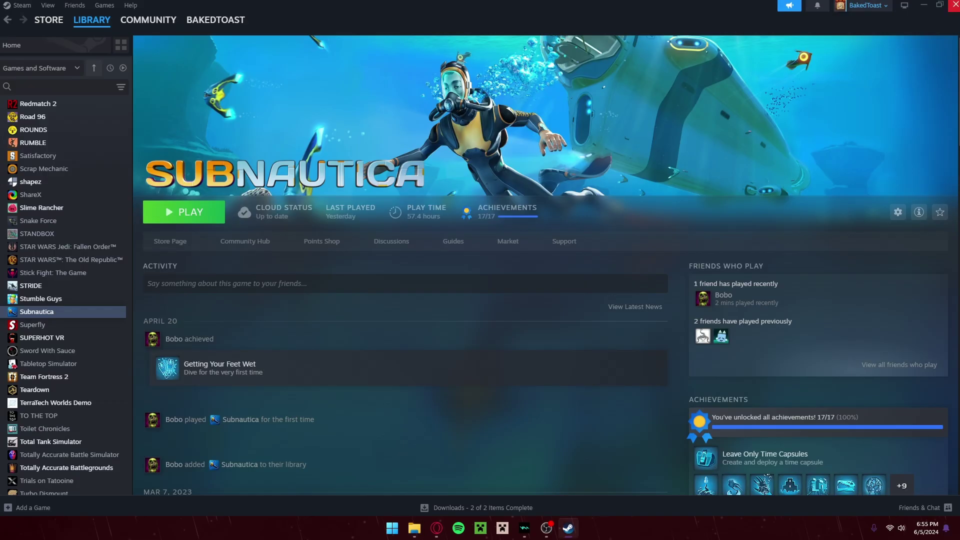
{"action": "left_click", "coordinate": [923, 5]}
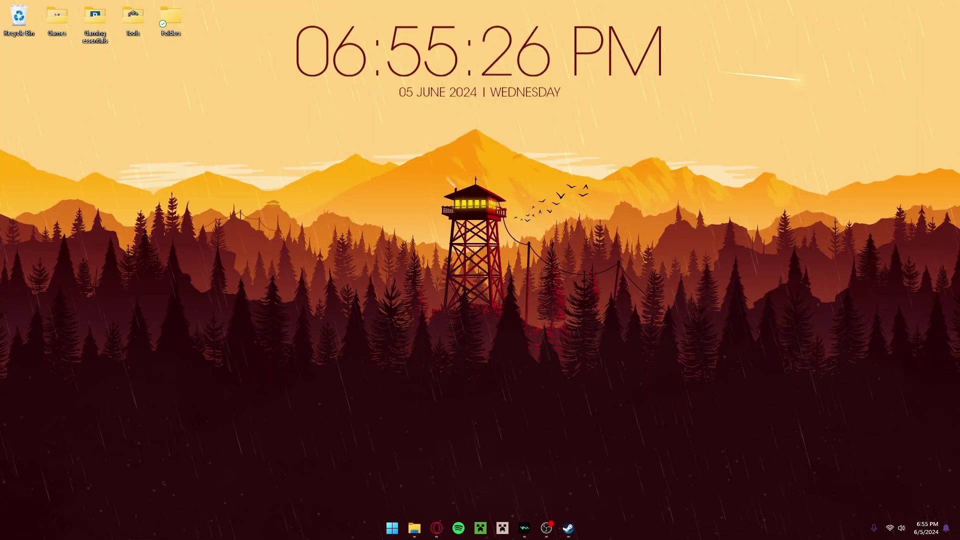
Step: Switch to the browser and close the Nexus Mods page to return to the SubmersedVR GitHub page
{"action": "mouse_move", "coordinate": [415, 528]}
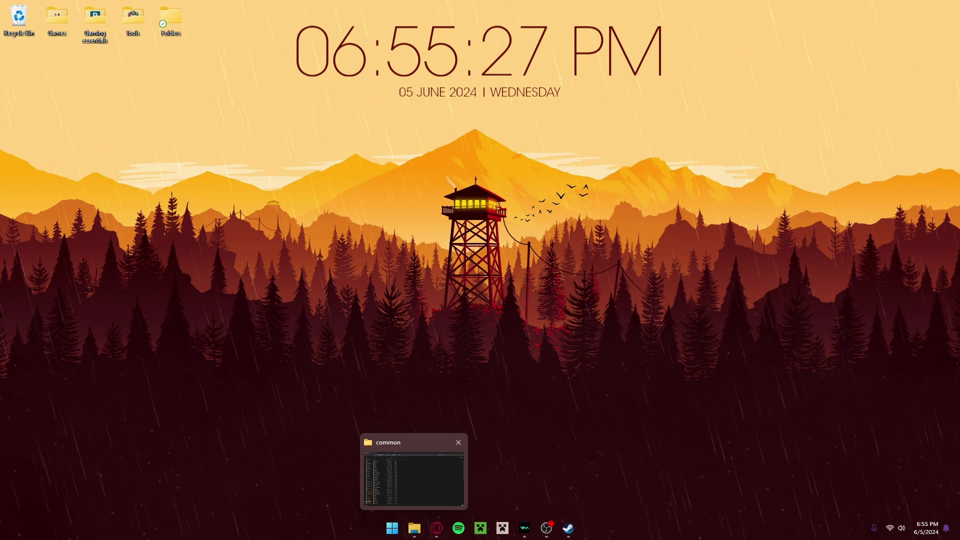
{"action": "left_click", "coordinate": [436, 528]}
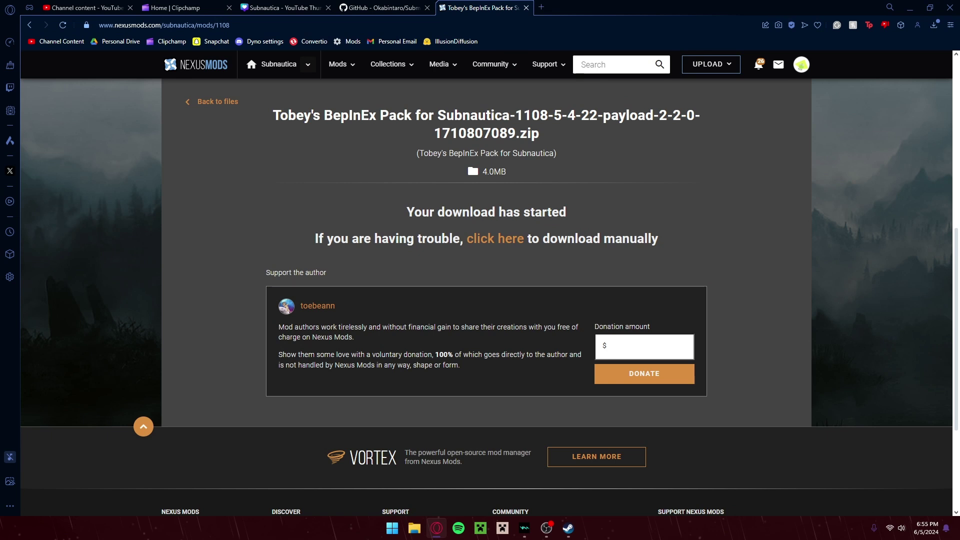
{"action": "right_click", "coordinate": [637, 132]}
{"action": "key", "text": "Escape"}
{"action": "key", "text": "ctrl+w"}
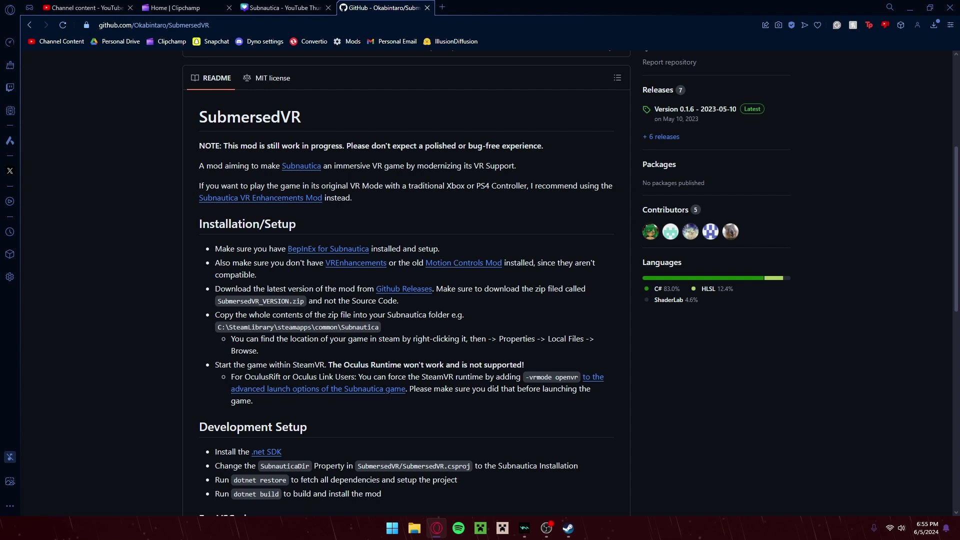
Step: Look at the GitHub page of the incompatible Motion Controls Mod and return to the SubmersedVR page
{"action": "left_click", "coordinate": [463, 262]}
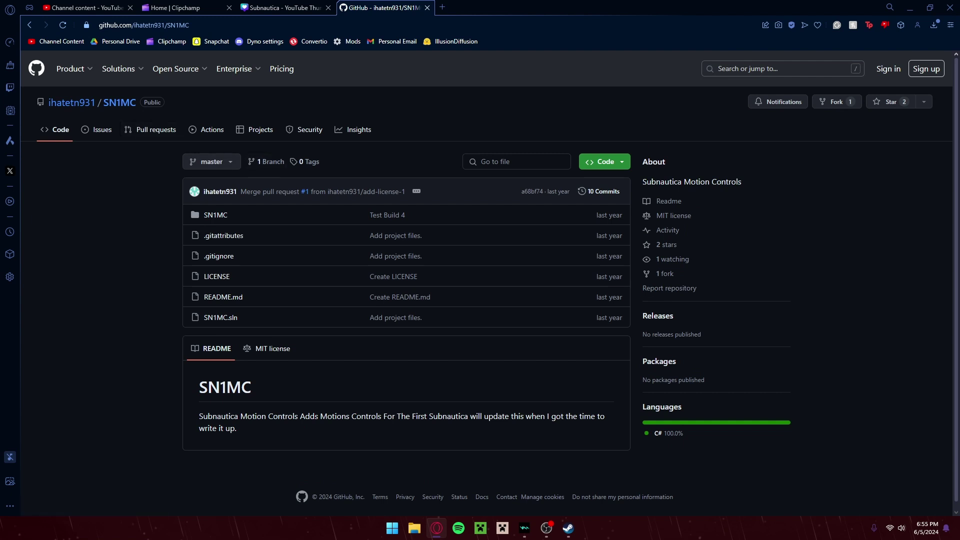
{"action": "scroll", "coordinate": [489, 281], "scroll_direction": "down", "scroll_amount": 1}
{"action": "scroll", "coordinate": [489, 280], "scroll_direction": "up", "scroll_amount": 1}
{"action": "key", "text": "alt+Left"}
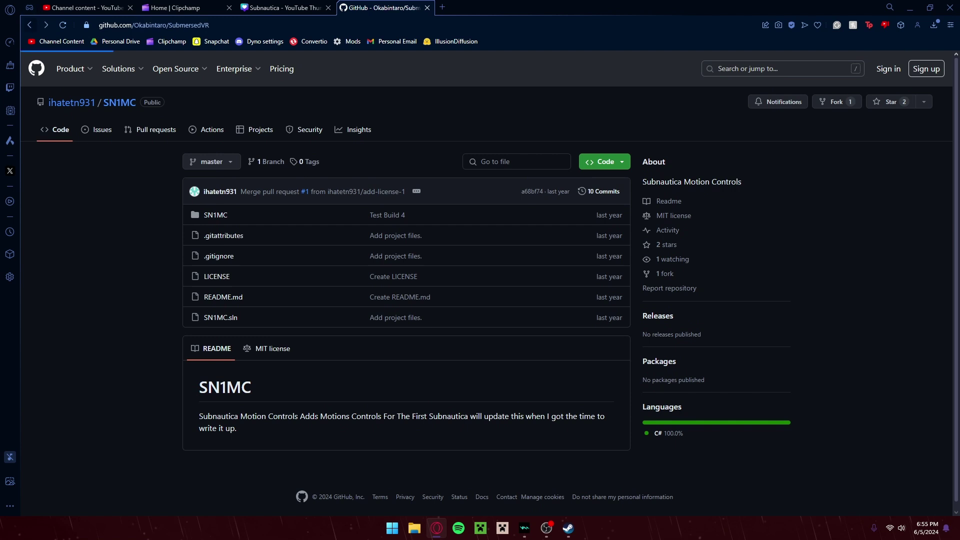
Step: Look at the Subnautica VR Enhancements Mod page linked in the README and return to the SubmersedVR page
{"action": "scroll", "coordinate": [486, 280], "scroll_direction": "down", "scroll_amount": 1}
{"action": "scroll", "coordinate": [260, 98], "scroll_direction": "down", "scroll_amount": 3}
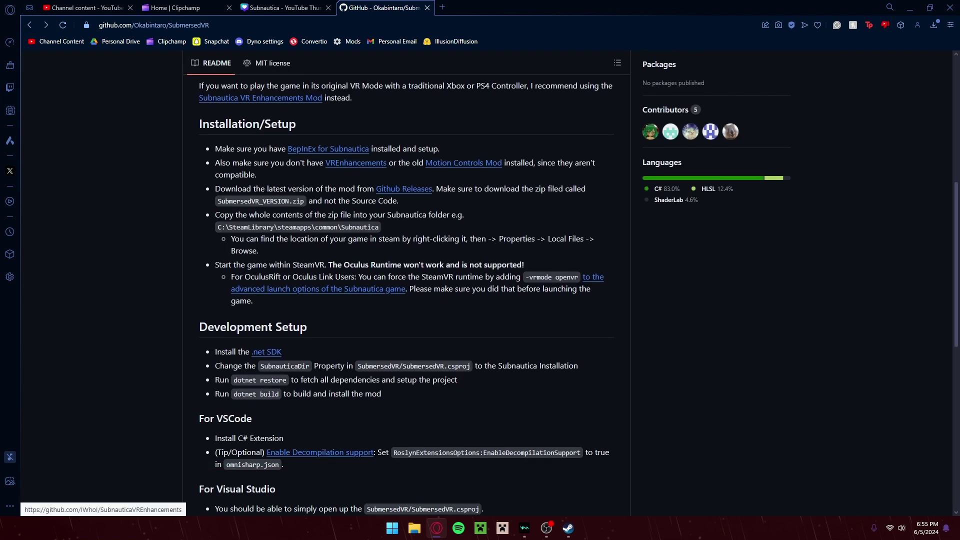
{"action": "left_click", "coordinate": [260, 98]}
{"action": "scroll", "coordinate": [260, 97], "scroll_direction": "down", "scroll_amount": 3}
{"action": "scroll", "coordinate": [406, 300], "scroll_direction": "down", "scroll_amount": 5}
{"action": "scroll", "coordinate": [406, 300], "scroll_direction": "up", "scroll_amount": 10}
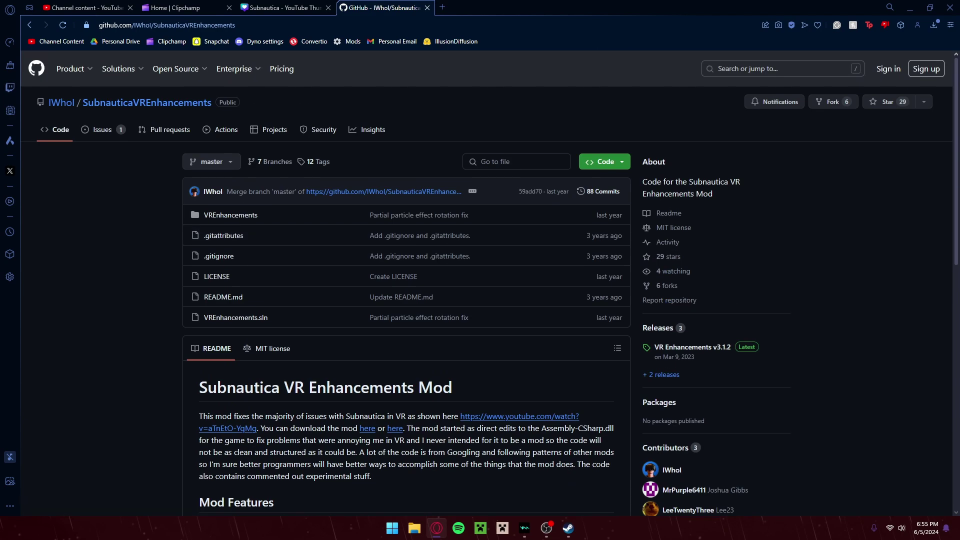
{"action": "key", "text": "alt+Left"}
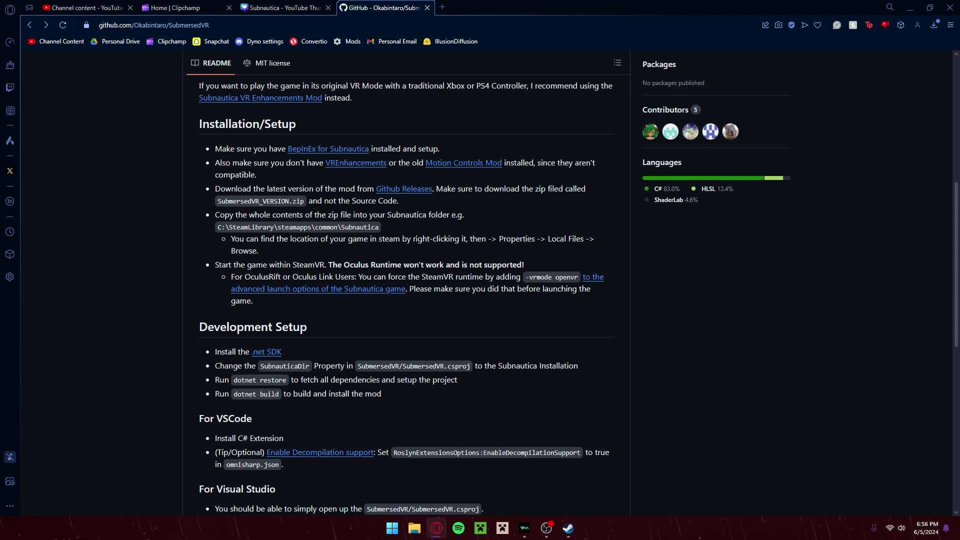
Step: Review the remaining SubmersedVR setup instructions and open the mod's GitHub Releases page
{"action": "scroll", "coordinate": [405, 284], "scroll_direction": "down", "scroll_amount": 2}
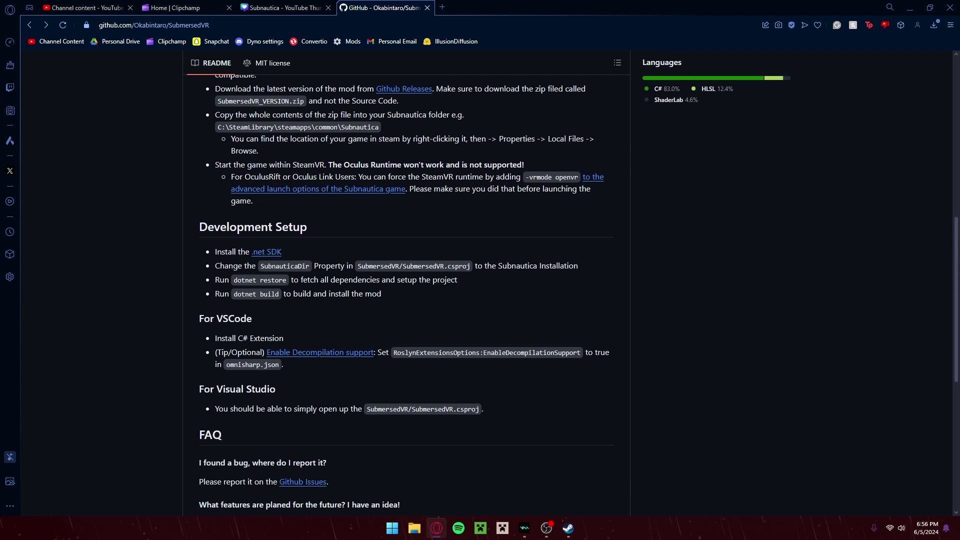
{"action": "scroll", "coordinate": [406, 284], "scroll_direction": "down", "scroll_amount": 1}
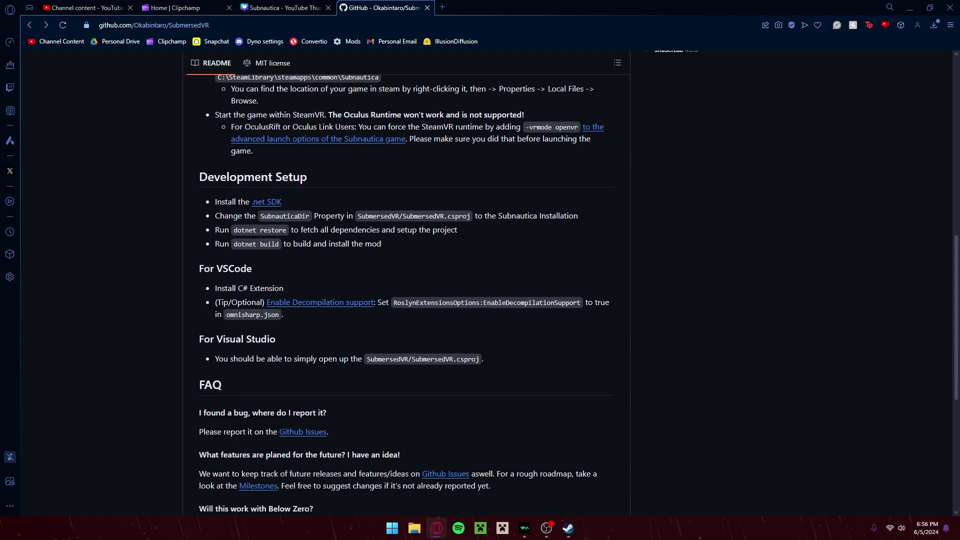
{"action": "scroll", "coordinate": [406, 284], "scroll_direction": "up", "scroll_amount": 5}
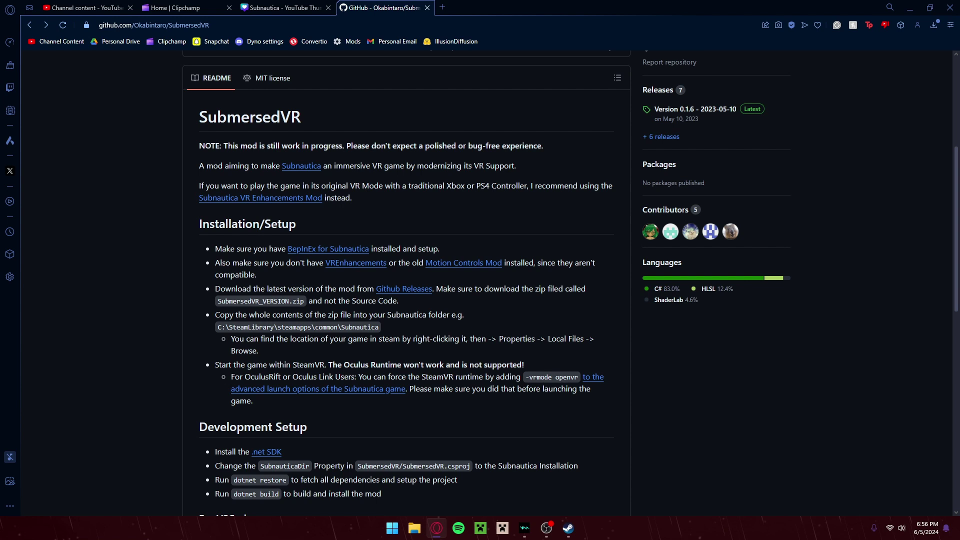
{"action": "left_click", "coordinate": [403, 289]}
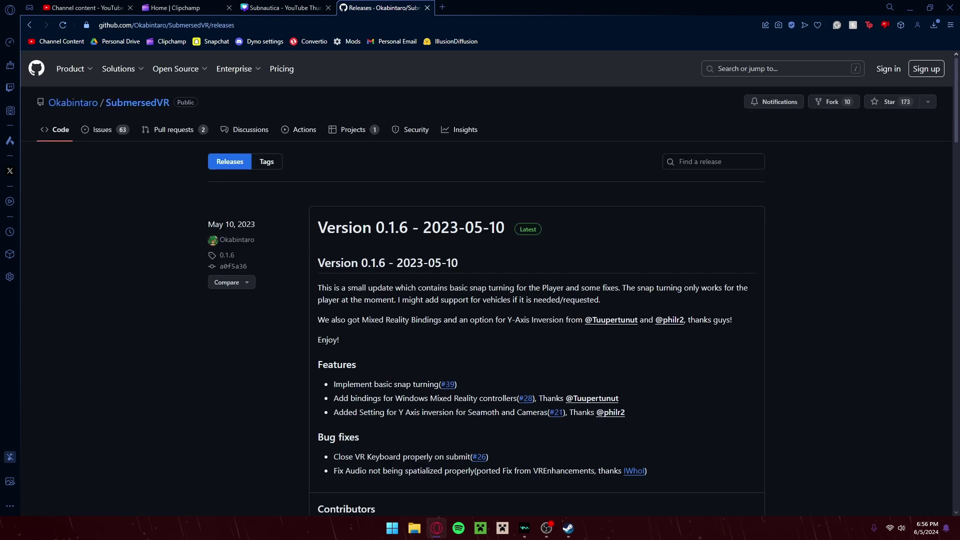
Step: Download SubmersedVR_0.1.6.zip from the assets of the latest release, Version 0.1.6
{"action": "scroll", "coordinate": [479, 300], "scroll_direction": "down", "scroll_amount": 1}
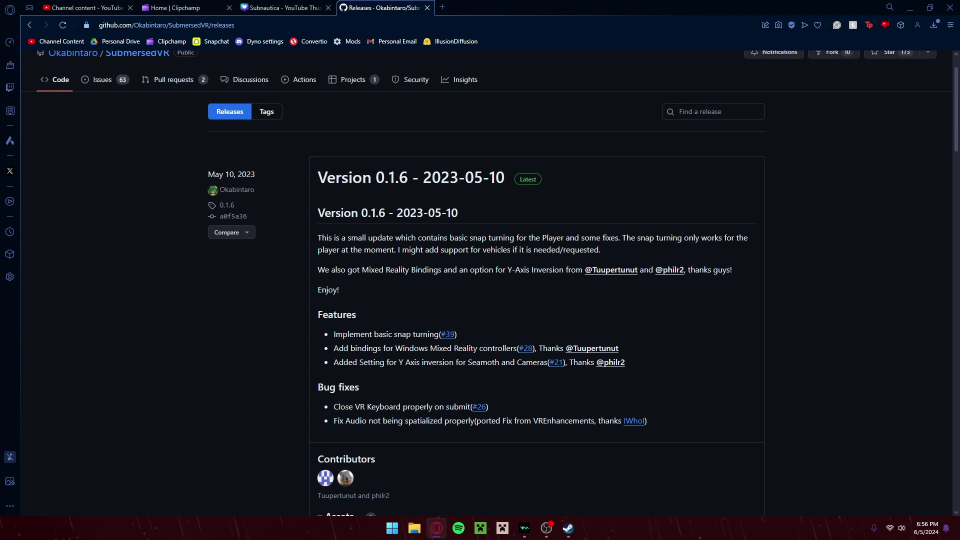
{"action": "scroll", "coordinate": [479, 300], "scroll_direction": "down", "scroll_amount": 4}
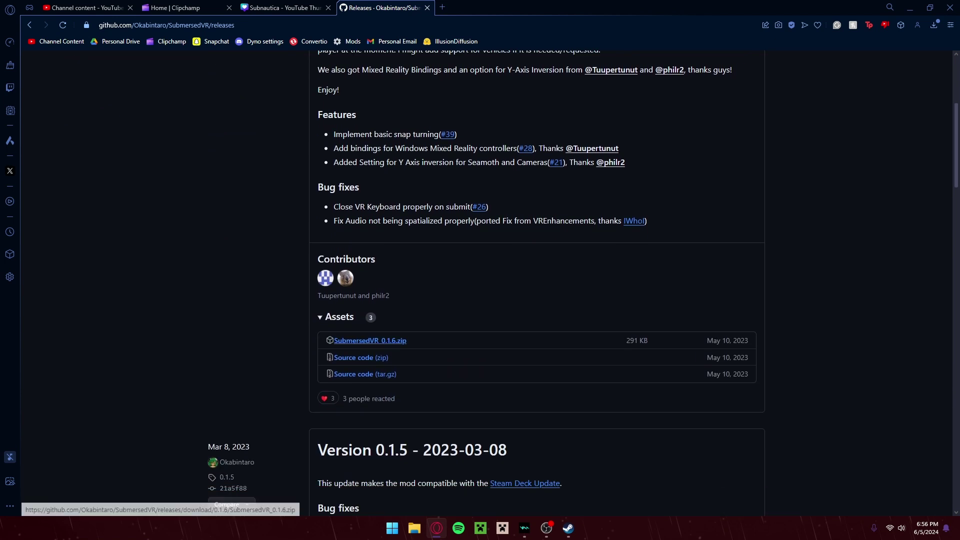
{"action": "scroll", "coordinate": [370, 341], "scroll_direction": "up", "scroll_amount": 2}
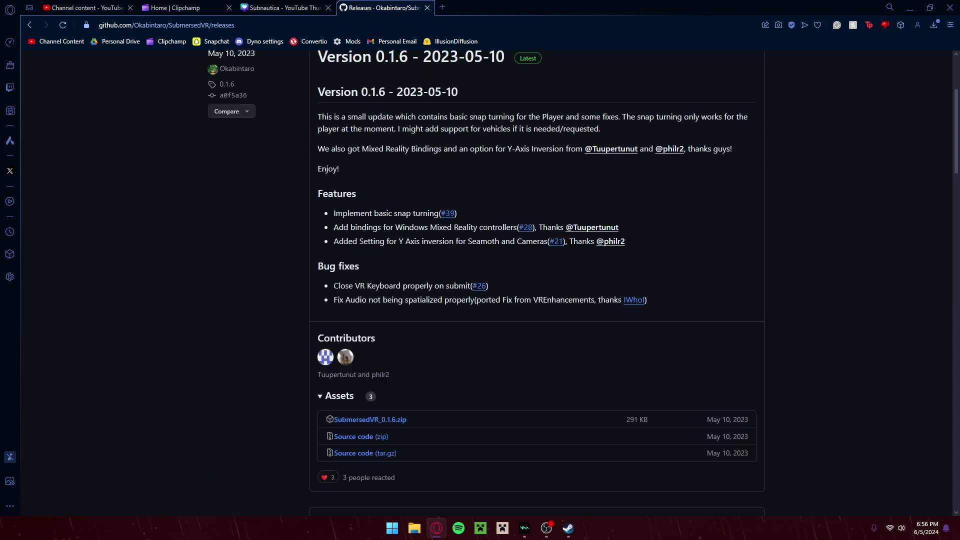
{"action": "scroll", "coordinate": [370, 340], "scroll_direction": "down", "scroll_amount": 4}
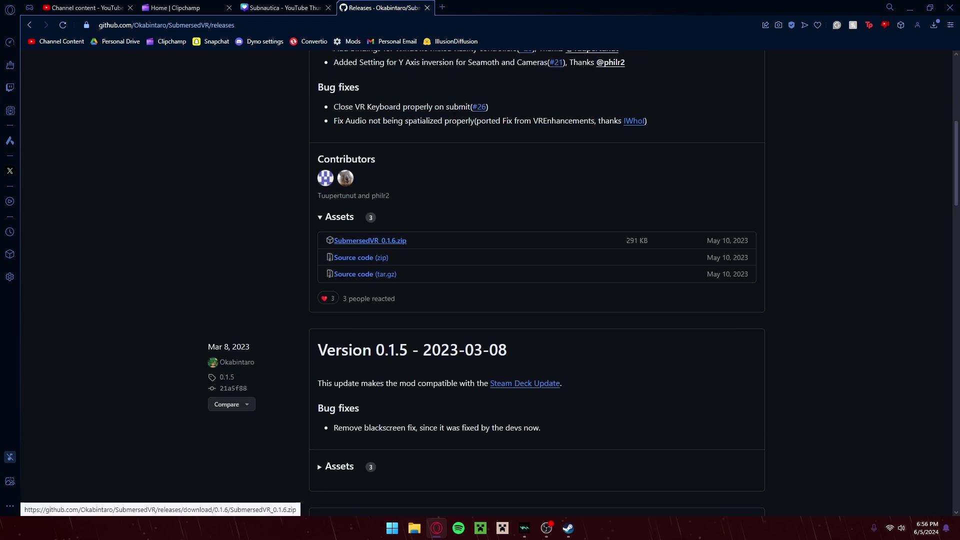
{"action": "right_click", "coordinate": [398, 241]}
{"action": "key", "text": "Escape"}
{"action": "left_click", "coordinate": [339, 217]}
{"action": "left_click", "coordinate": [339, 216]}
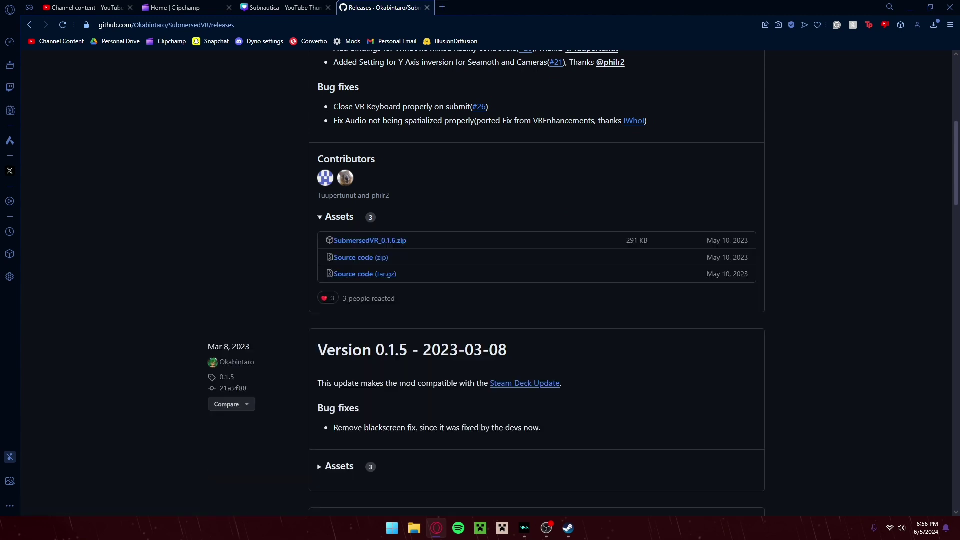
{"action": "left_click", "coordinate": [370, 241]}
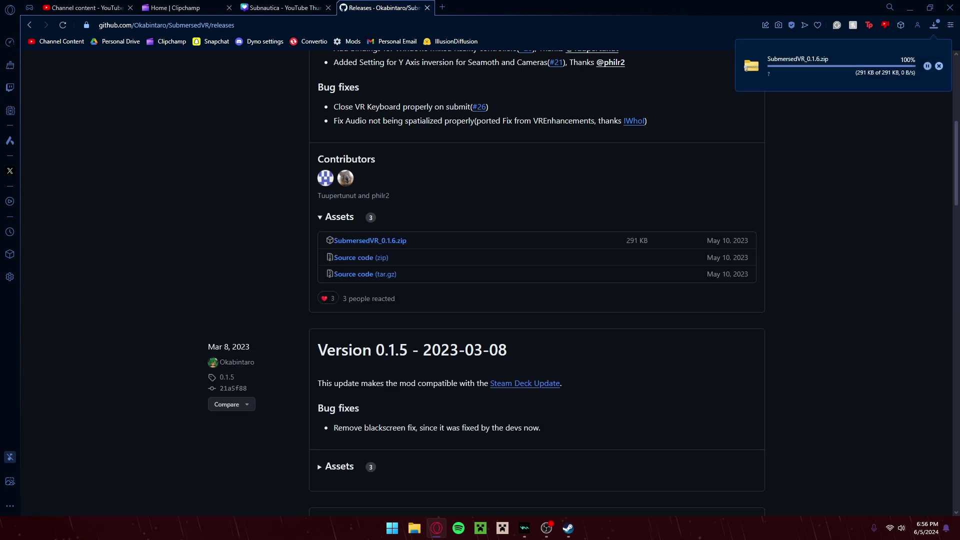
Step: Show the downloaded SubmersedVR_0.1.6.zip in its File Explorer folder with the browser minimized, and start extracting the archive
{"action": "left_click", "coordinate": [932, 24]}
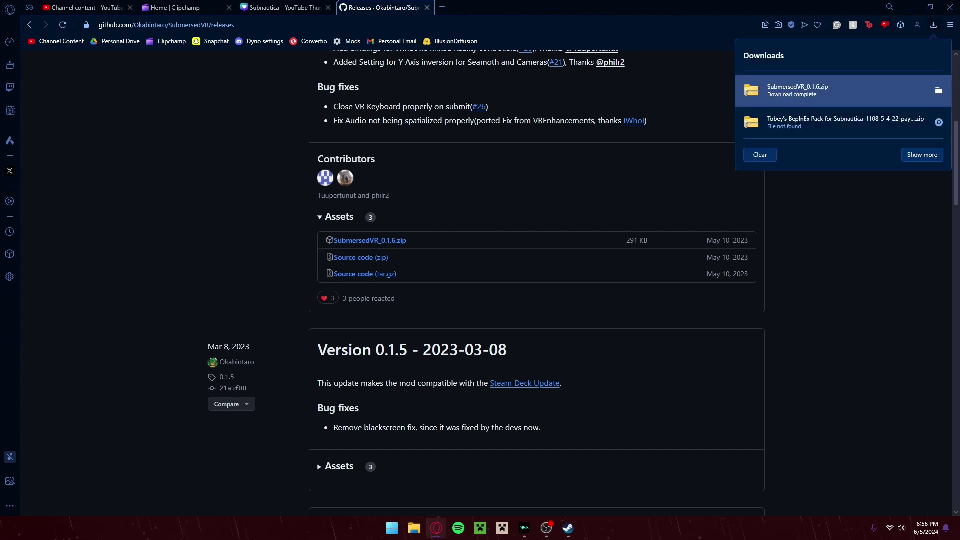
{"action": "left_click", "coordinate": [939, 91]}
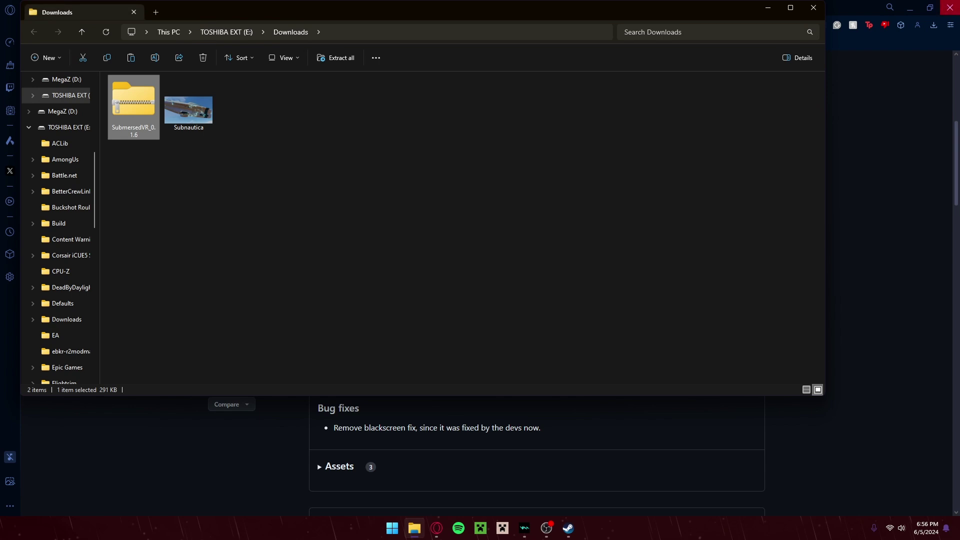
{"action": "left_click", "coordinate": [910, 8]}
{"action": "left_click", "coordinate": [335, 58]}
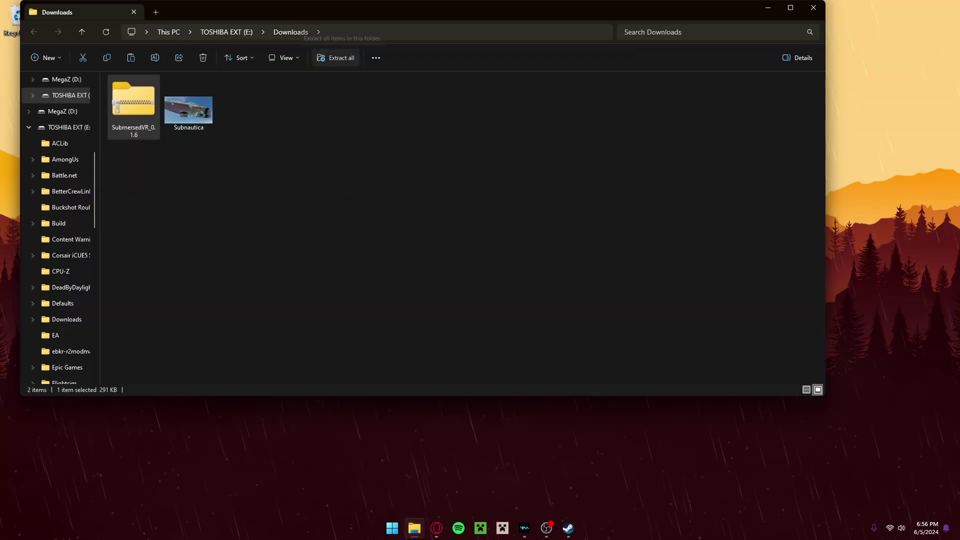